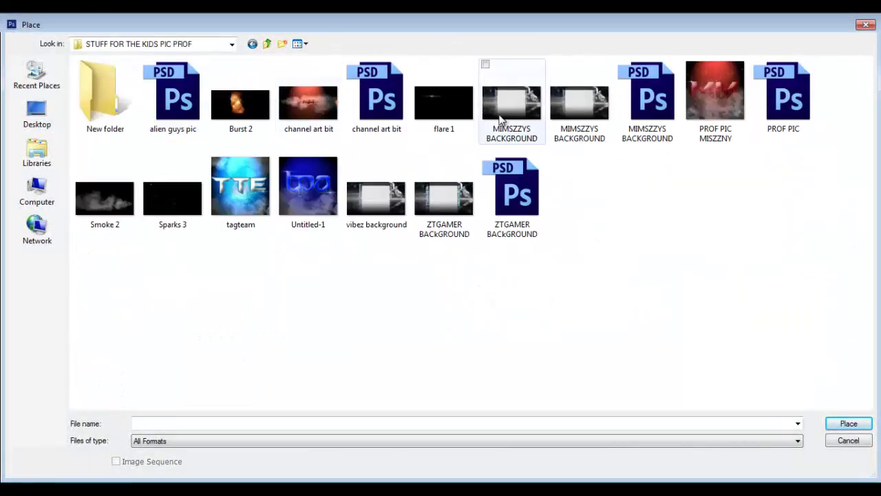
# Place the Namibia-Desert photo from Downloads into Untitled-1 as its first layer.
pyautogui.doubleClick(166, 282)
pyautogui.press('BackSpace')
pyautogui.press('BackSpace')
pyautogui.doubleClick(344, 90)
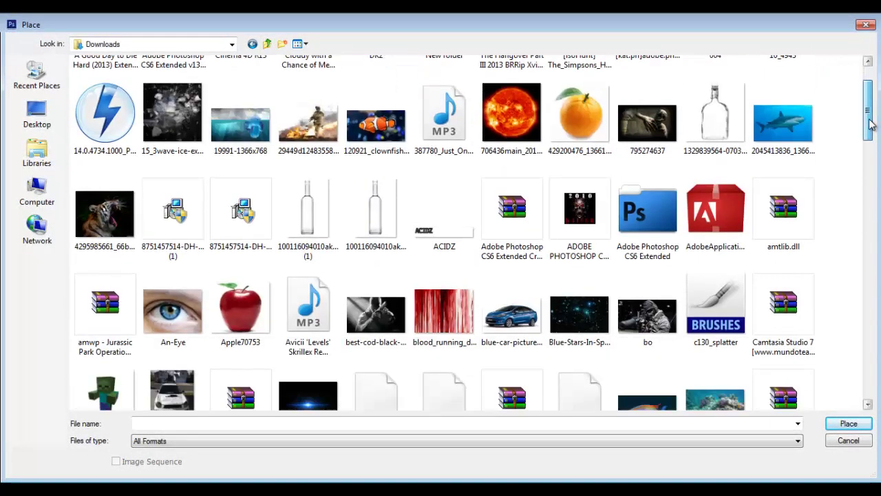
pyautogui.moveTo(869, 75); pyautogui.dragTo(869, 227)
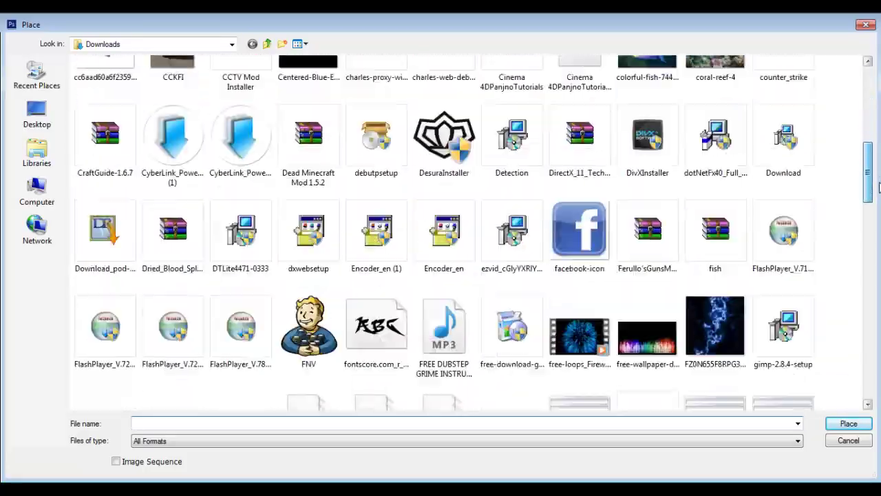
pyautogui.moveTo(879, 186)
pyautogui.mouseDown()
pyautogui.moveTo(879, 209)
pyautogui.moveTo(704, 24)
pyautogui.mouseUp()
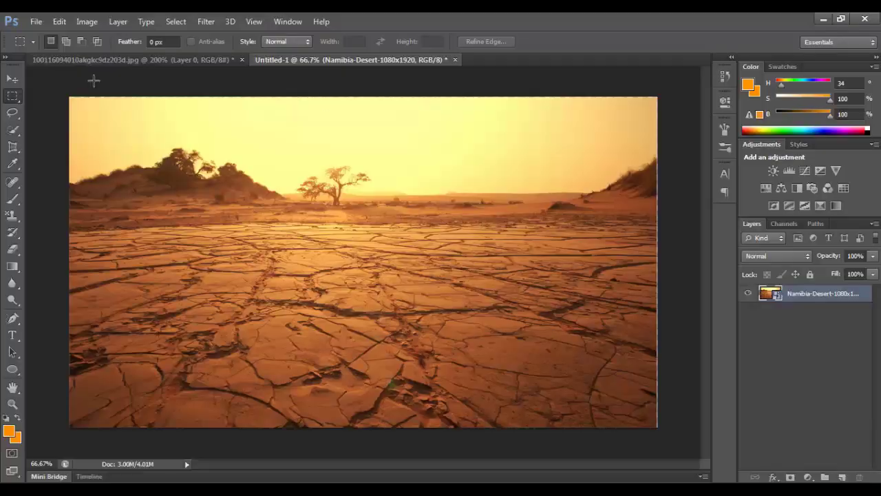
# Rasterize the desert photo and delete the strip along its bottom.
pyautogui.click(380, 205)
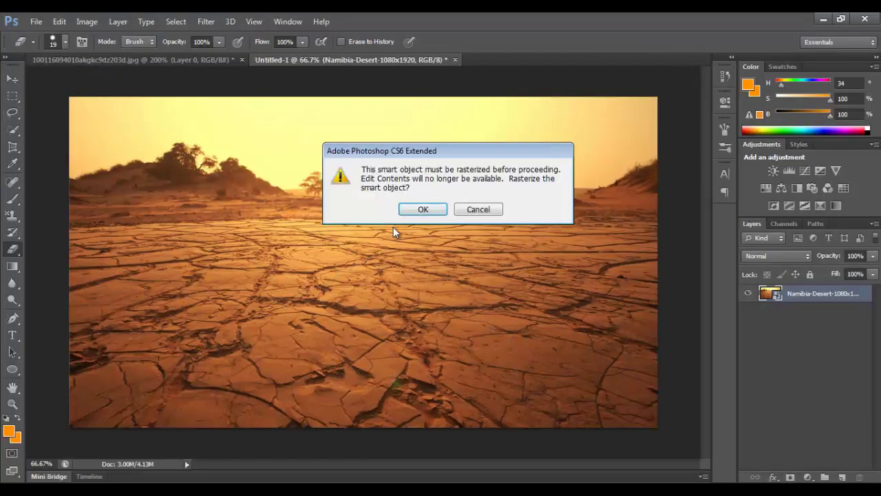
pyautogui.moveTo(71, 343); pyautogui.dragTo(657, 339)
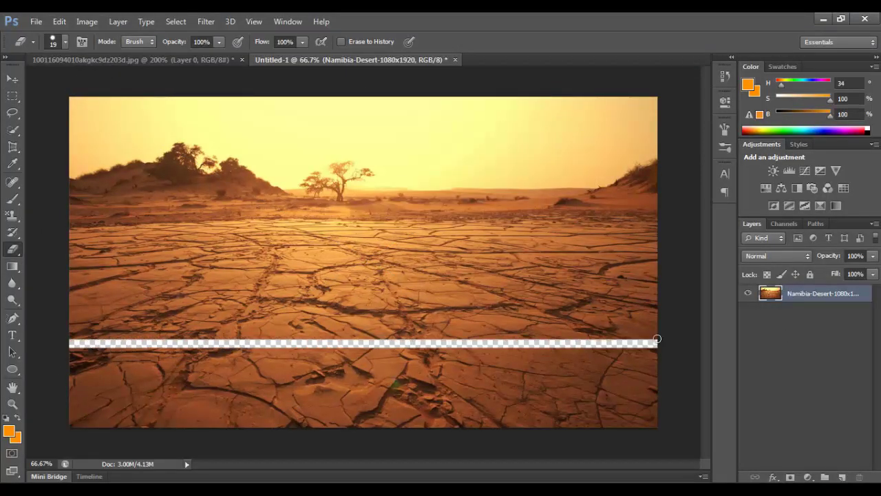
pyautogui.press('m')
pyautogui.moveTo(62, 441); pyautogui.dragTo(685, 338)
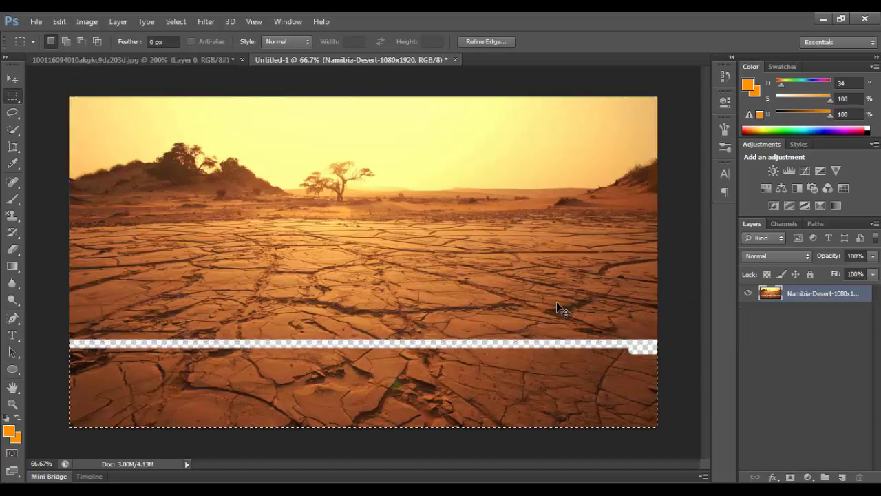
pyautogui.press('Delete')
pyautogui.hotkey('ctrl', 'd')
# Stretch the desert photo taller until the cracked ground reaches the canvas's bottom edge.
pyautogui.press('v')
pyautogui.moveTo(367, 427); pyautogui.dragTo(367, 495)
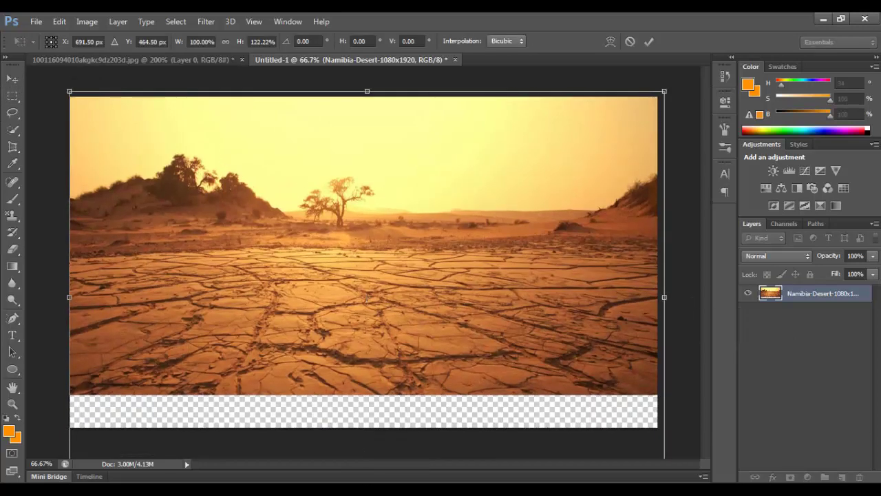
pyautogui.hotkey('shift', 'Down')
pyautogui.hotkey('shift', 'Down')
pyautogui.hotkey('shift', 'Down')
pyautogui.moveTo(367, 121); pyautogui.dragTo(367, 93)
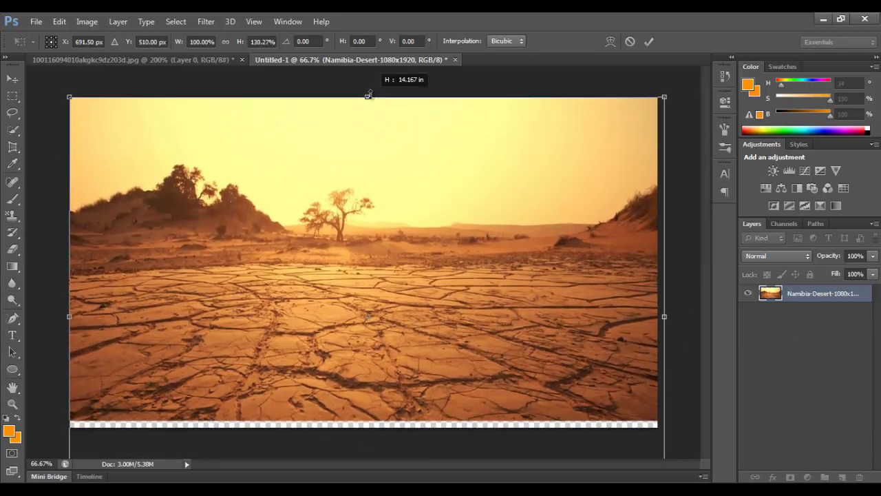
pyautogui.moveTo(375, 423); pyautogui.dragTo(383, 427)
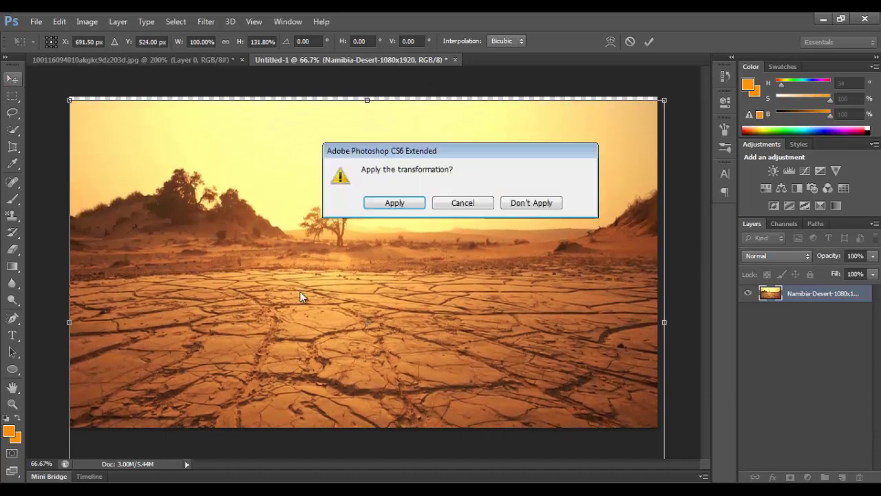
pyautogui.click(390, 204)
pyautogui.hotkey('ctrl', '-')
pyautogui.hotkey('ctrl', 't')
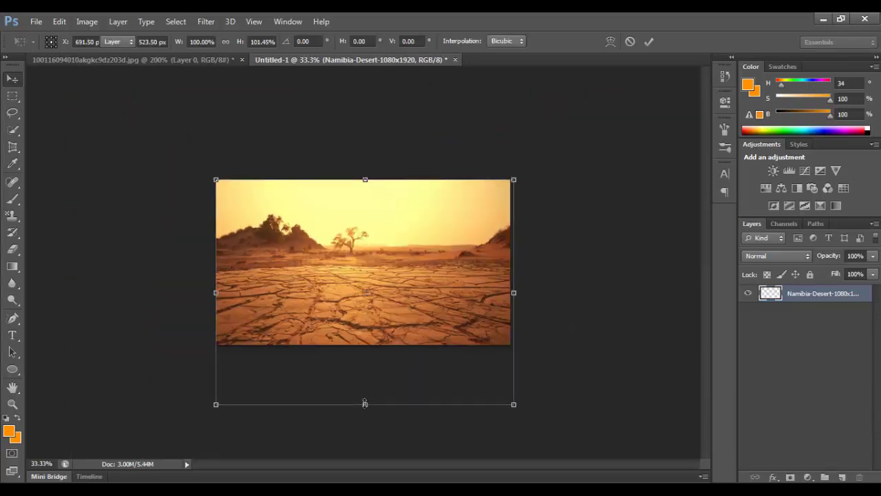
pyautogui.press('Return')
pyautogui.press('m')
pyautogui.hotkey('ctrl', '+')
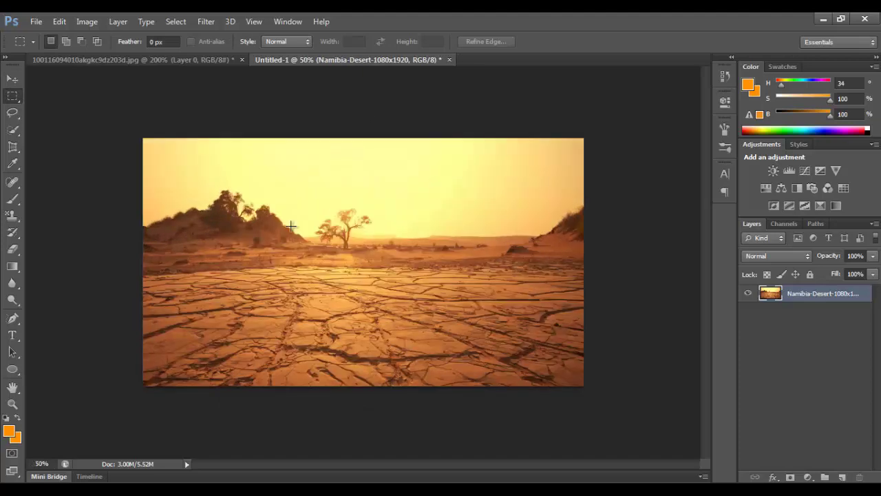
pyautogui.click(131, 60)
# Drag the glass bottle into the desert, rotate it flatter, and erase its underside.
pyautogui.press('v')
pyautogui.moveTo(386, 276)
pyautogui.mouseDown()
pyautogui.moveTo(409, 267)
pyautogui.moveTo(413, 289)
pyautogui.mouseUp()
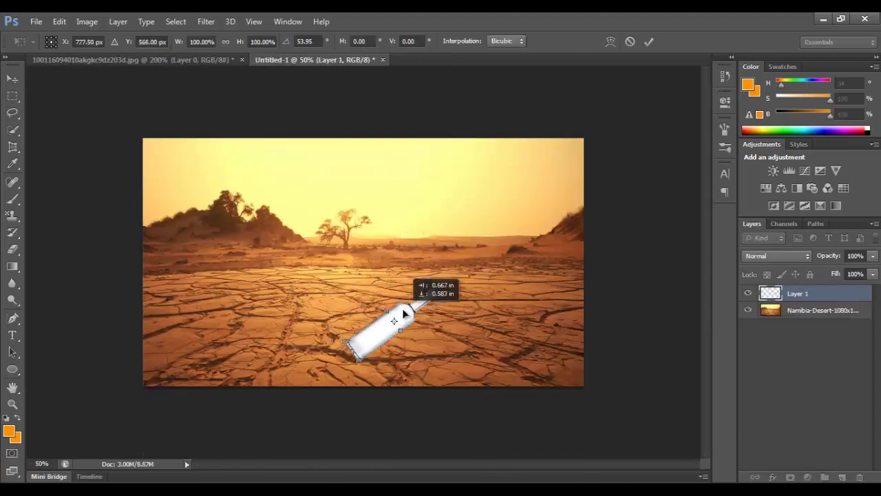
pyautogui.hotkey('ctrl', '+')
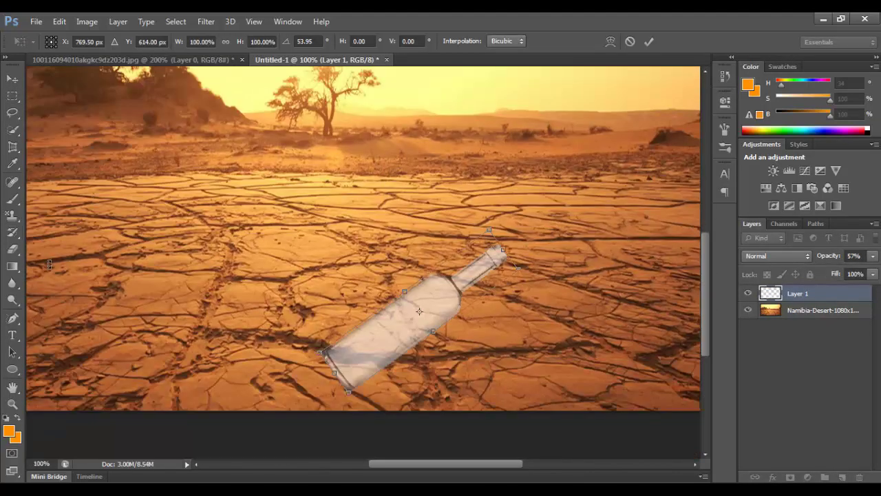
pyautogui.moveTo(478, 294); pyautogui.dragTo(456, 309)
pyautogui.press('Return')
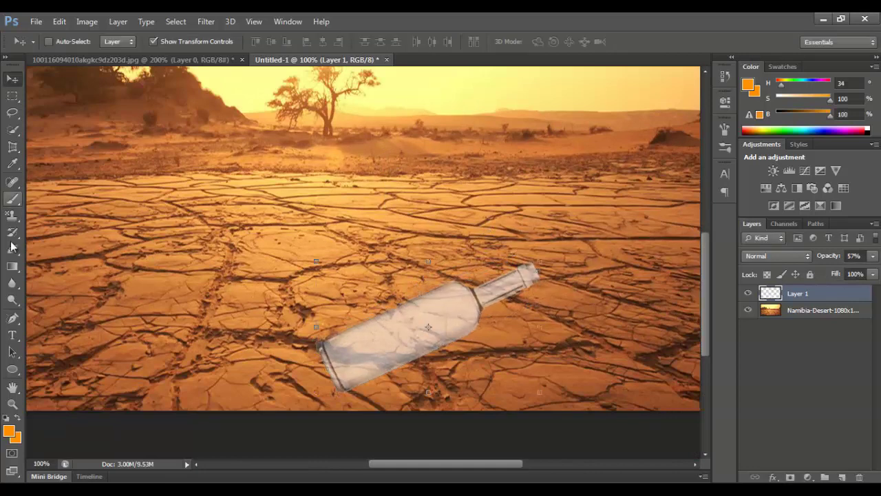
pyautogui.click(11, 248)
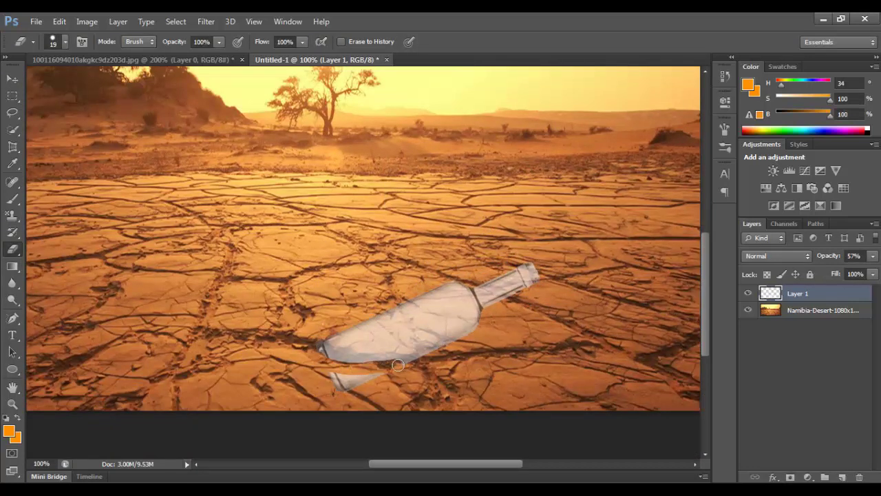
pyautogui.hotkey('ctrl', '-')
pyautogui.hotkey('ctrl', '-')
pyautogui.hotkey('ctrl', '-')
pyautogui.hotkey('ctrl', '0')
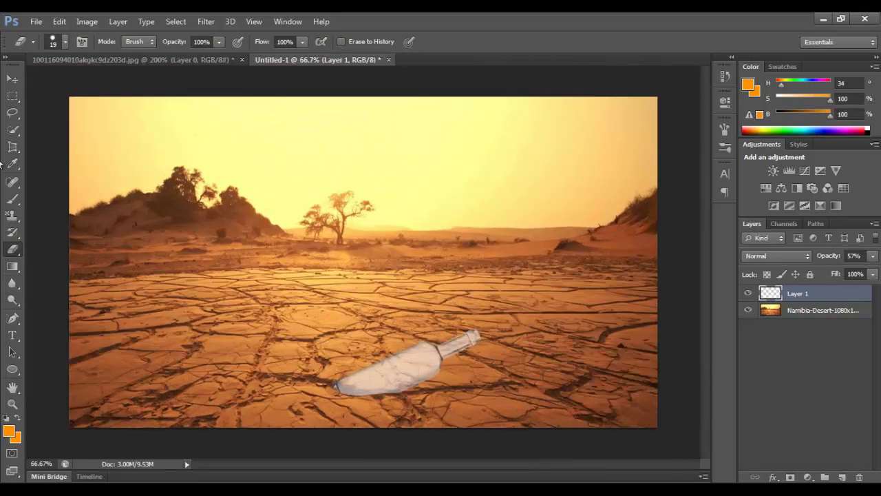
# Place the 19991-1366x768 underwater image at low opacity over the bottle.
pyautogui.press('v')
pyautogui.click(36, 21)
pyautogui.click(62, 234)
pyautogui.doubleClick(240, 198)
pyautogui.moveTo(386, 289); pyautogui.dragTo(506, 361)
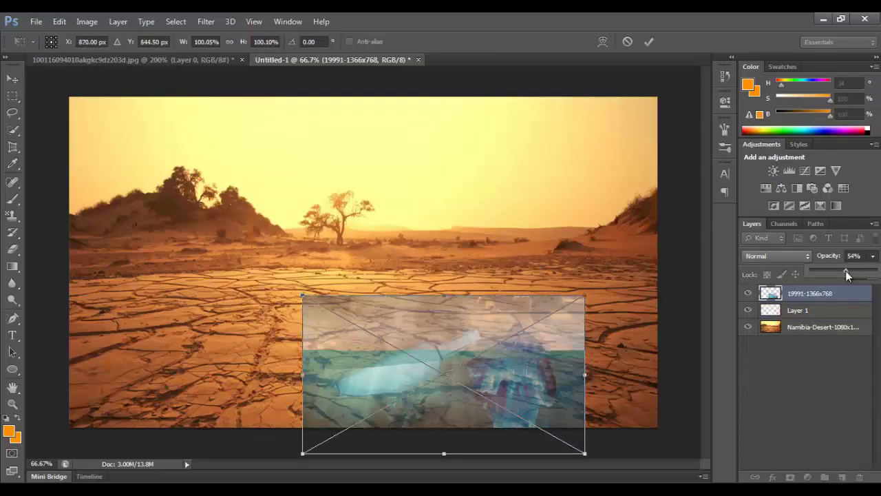
pyautogui.moveTo(829, 255); pyautogui.dragTo(812, 255)
pyautogui.moveTo(543, 369); pyautogui.dragTo(585, 367)
pyautogui.press('Return')
# Rasterize the underwater layer, nudge it left, and erase water outside the bottle.
pyautogui.press('e')
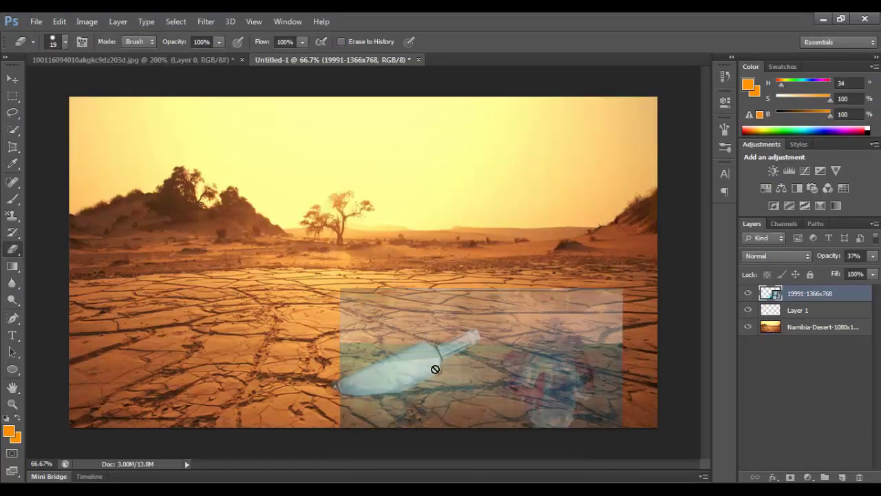
pyautogui.hotkey('ctrl', '+')
pyautogui.hotkey('ctrl', '+')
pyautogui.click(382, 235)
pyautogui.click(423, 208)
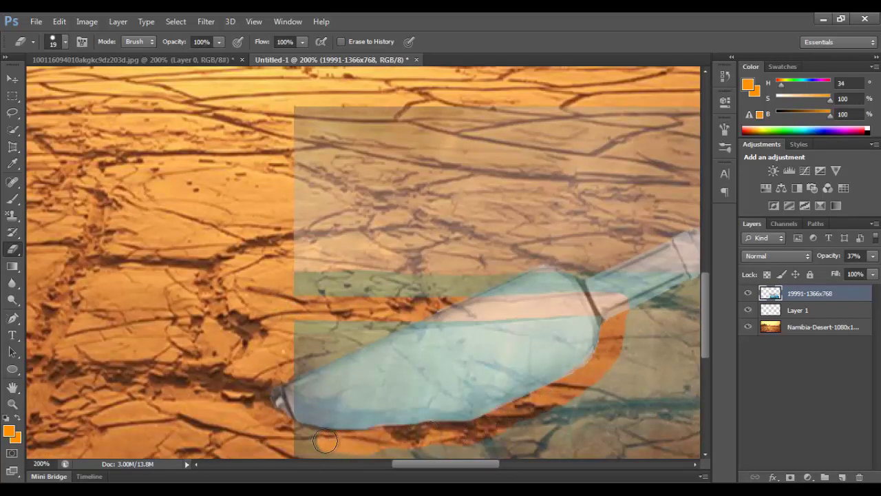
pyautogui.press('v')
pyautogui.moveTo(429, 279); pyautogui.dragTo(416, 278)
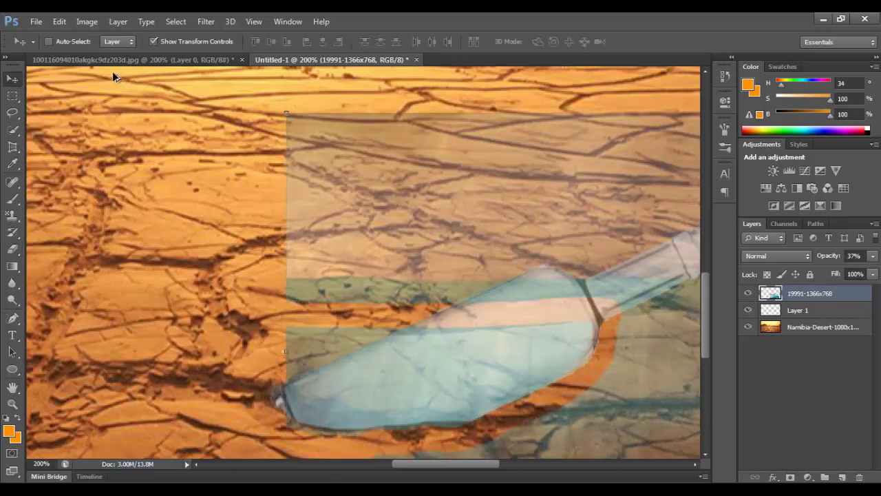
pyautogui.press('e')
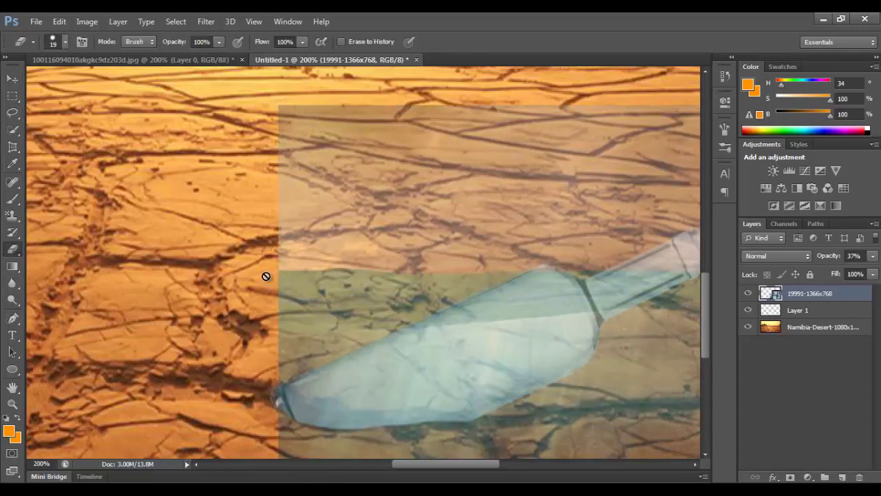
pyautogui.moveTo(464, 303); pyautogui.dragTo(635, 305)
# Undo the last erase, set the water layer to 56% opacity, and box-select the bottle.
pyautogui.click(59, 21)
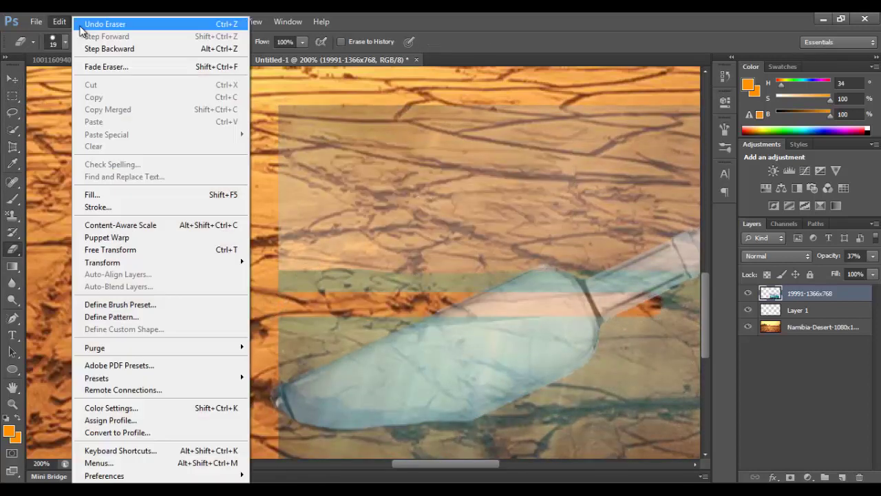
pyautogui.click(110, 26)
pyautogui.moveTo(843, 274); pyautogui.dragTo(847, 274)
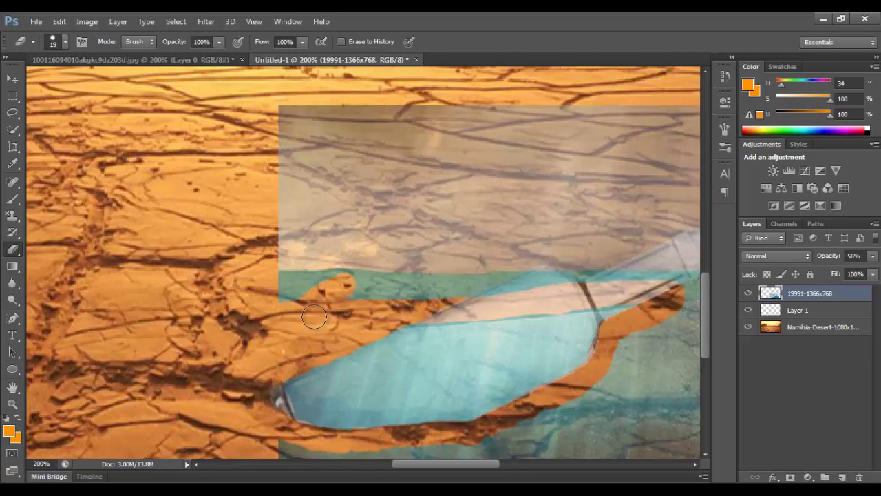
pyautogui.hotkey('ctrl', '+')
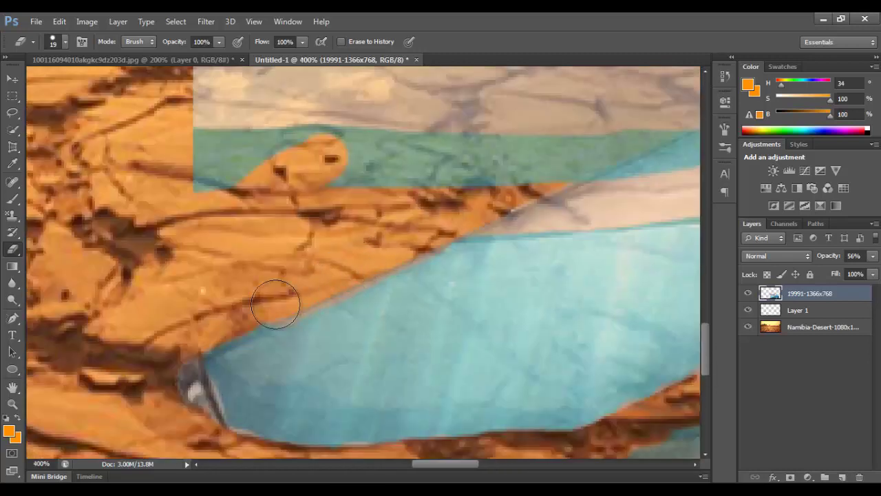
pyautogui.hotkey('ctrl', '-')
pyautogui.hotkey('ctrl', '-')
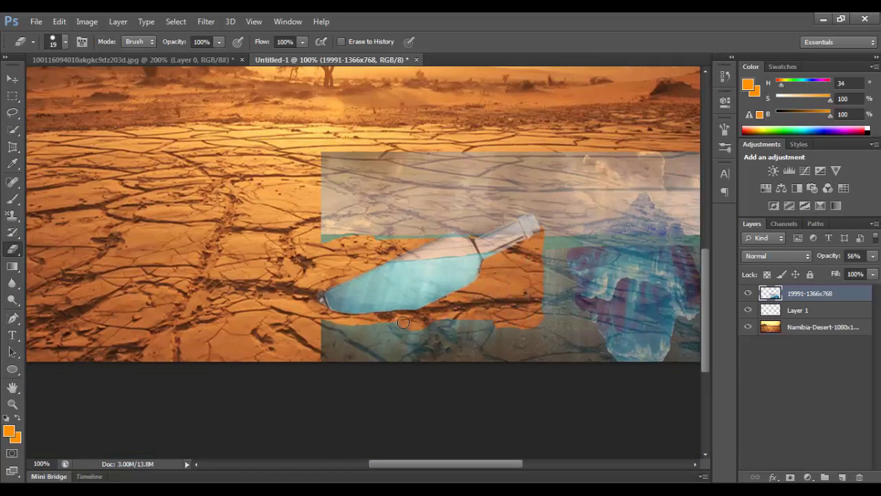
pyautogui.press('m')
pyautogui.moveTo(308, 245); pyautogui.dragTo(519, 316)
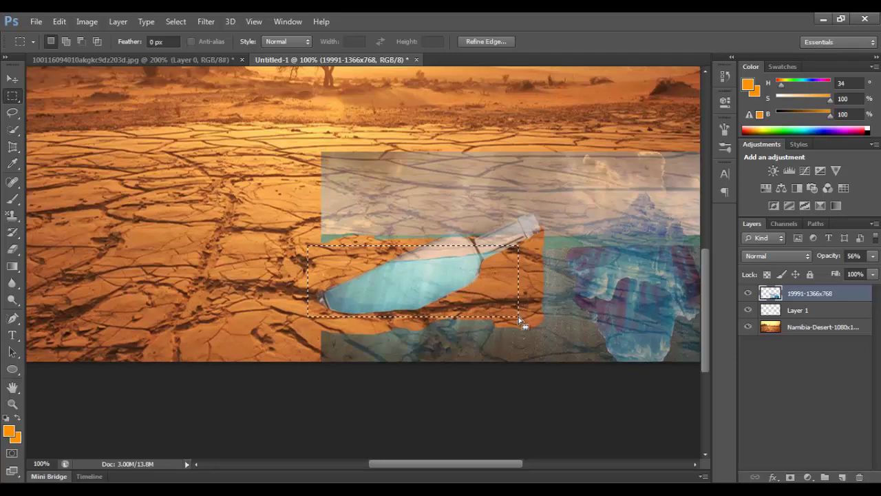
# Delete the leftover water around the bottle and duplicate the bottle layer, moving the copy aside.
pyautogui.press('Delete')
pyautogui.hotkey('ctrl', 'd')
pyautogui.rightClick(802, 310)
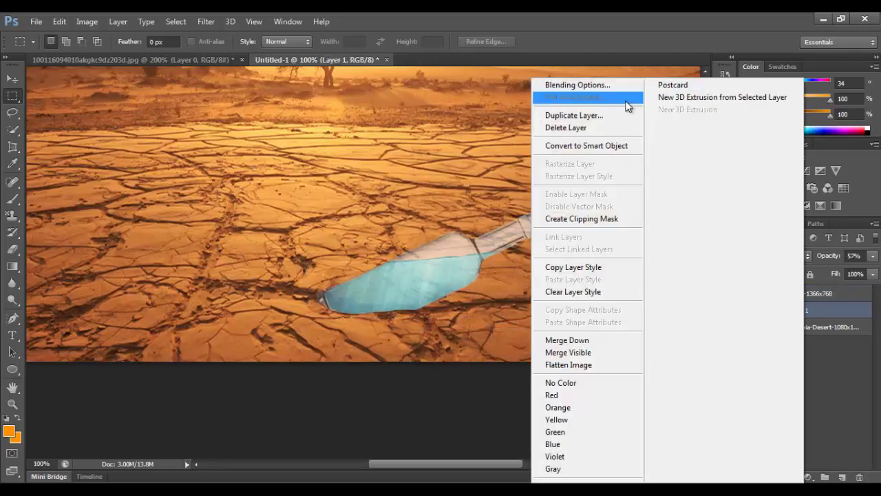
pyautogui.click(610, 115)
pyautogui.press('Return')
pyautogui.press('v')
pyautogui.moveTo(592, 229); pyautogui.dragTo(394, 184)
# Give the bottle copy a black Color Overlay layer style.
pyautogui.rightClick(838, 315)
pyautogui.click(610, 85)
pyautogui.click(561, 332)
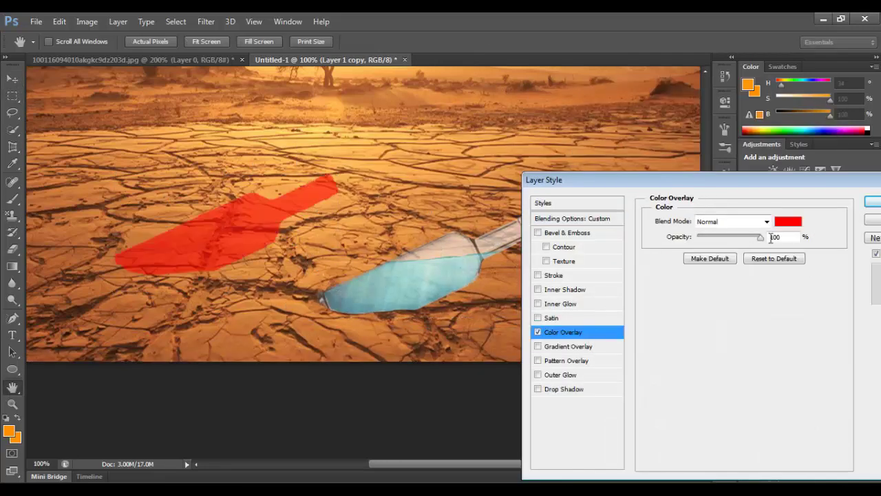
pyautogui.click(787, 220)
pyautogui.click(659, 234)
pyautogui.click(206, 22)
pyautogui.press('Escape')
pyautogui.press('Return')
# Gaussian-blur the black copy, lower it to 53% opacity, and flip and scale it under the bottle.
pyautogui.click(206, 21)
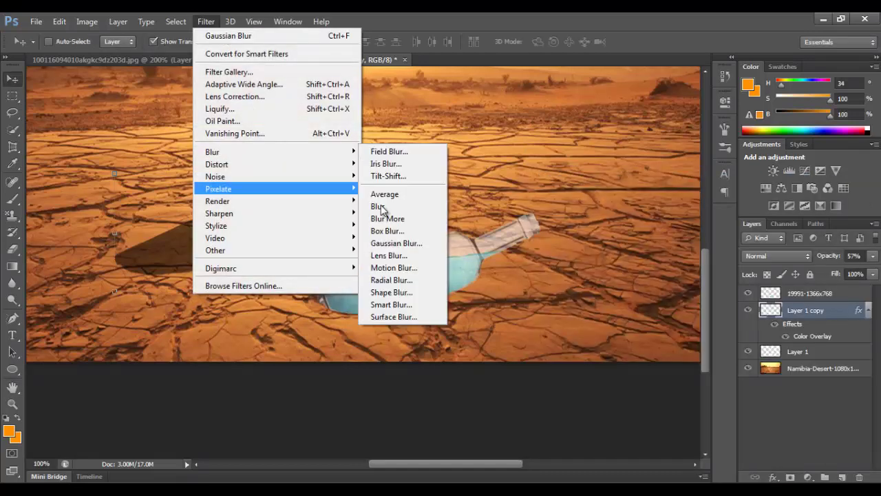
pyautogui.click(393, 243)
pyautogui.click(806, 157)
pyautogui.moveTo(872, 256); pyautogui.dragTo(850, 274)
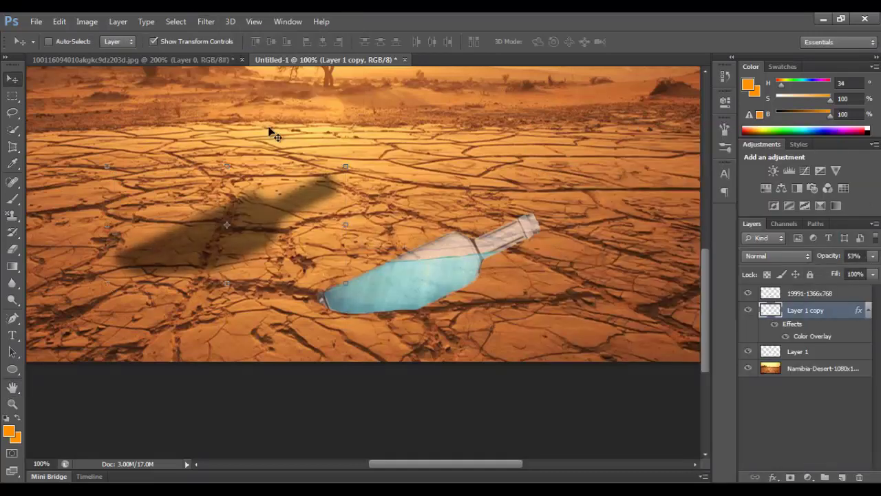
pyautogui.moveTo(107, 166)
pyautogui.mouseDown()
pyautogui.moveTo(274, 357)
pyautogui.moveTo(546, 318)
pyautogui.mouseUp()
pyautogui.moveTo(610, 364); pyautogui.dragTo(610, 288)
pyautogui.press('Return')
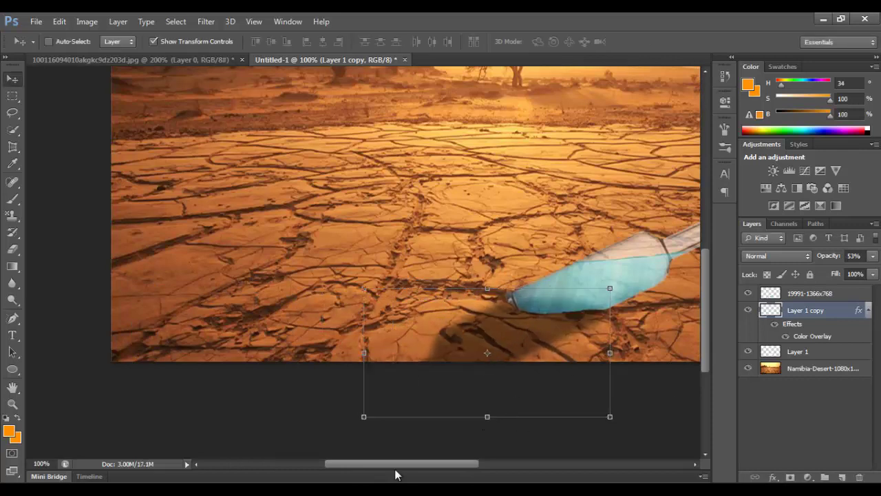
pyautogui.moveTo(395, 463); pyautogui.dragTo(455, 463)
pyautogui.click(13, 95)
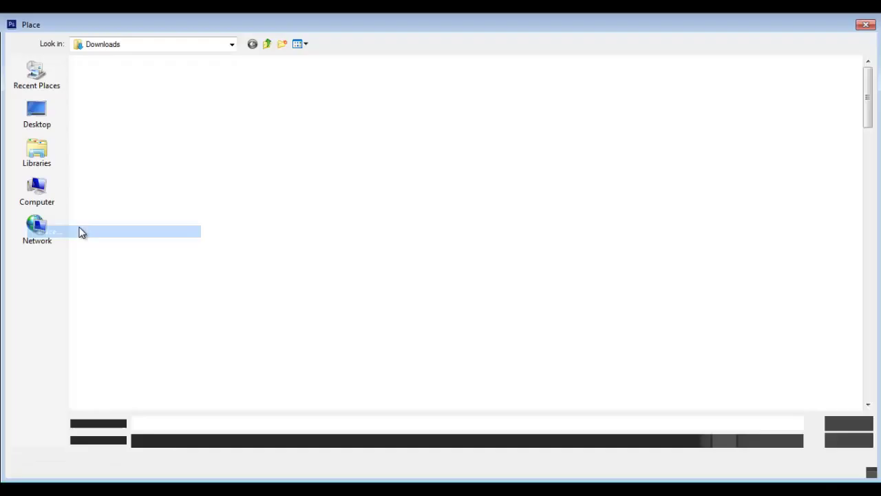
# Place The_Great_Barrier_Reef image into the composite and rasterize it.
pyautogui.moveTo(869, 75); pyautogui.dragTo(870, 165)
pyautogui.click(715, 110)
pyautogui.scroll(3, 715, 158)
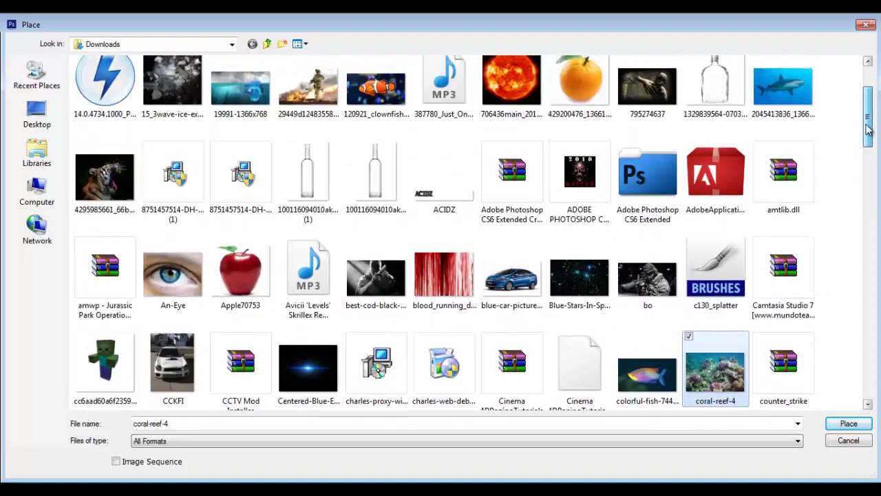
pyautogui.scroll(-1, 715, 158)
pyautogui.scroll(-5, 715, 159)
pyautogui.scroll(-5, 440, 234)
pyautogui.doubleClick(98, 315)
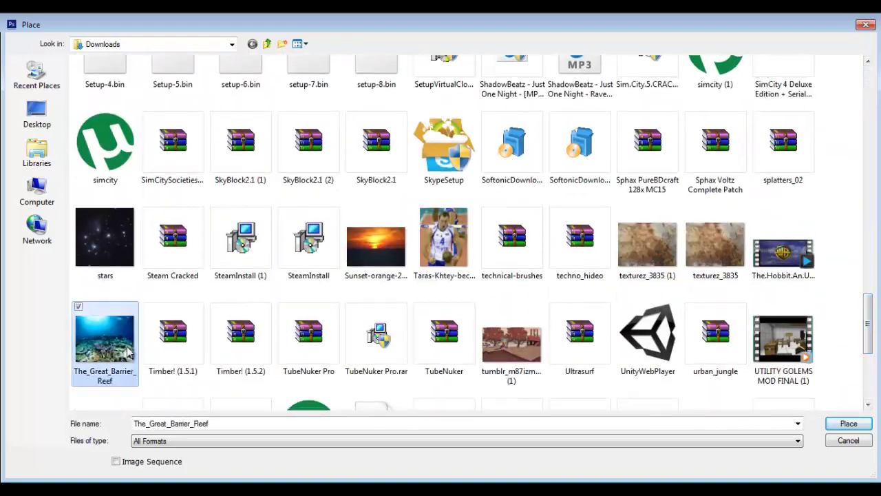
pyautogui.click(13, 248)
pyautogui.click(419, 209)
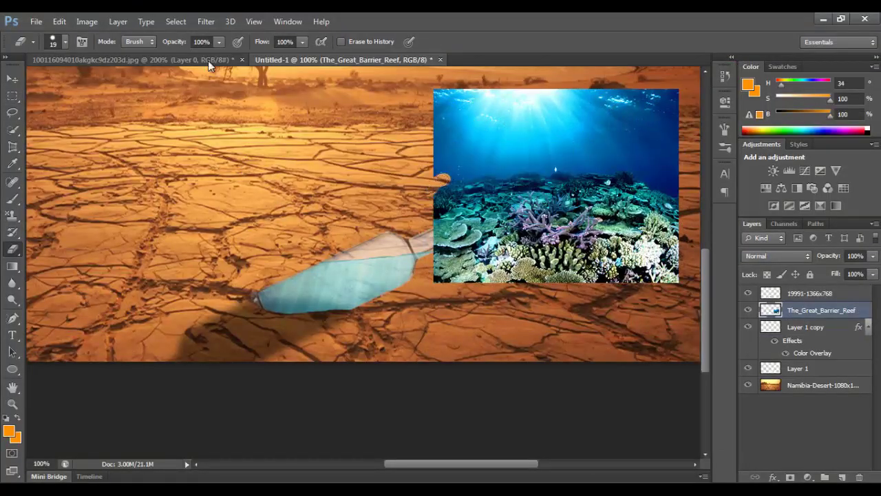
# Remove the reef's sea surface with a hard round eraser and a deleted marquee strip.
pyautogui.click(65, 41)
pyautogui.moveTo(440, 178); pyautogui.dragTo(489, 168)
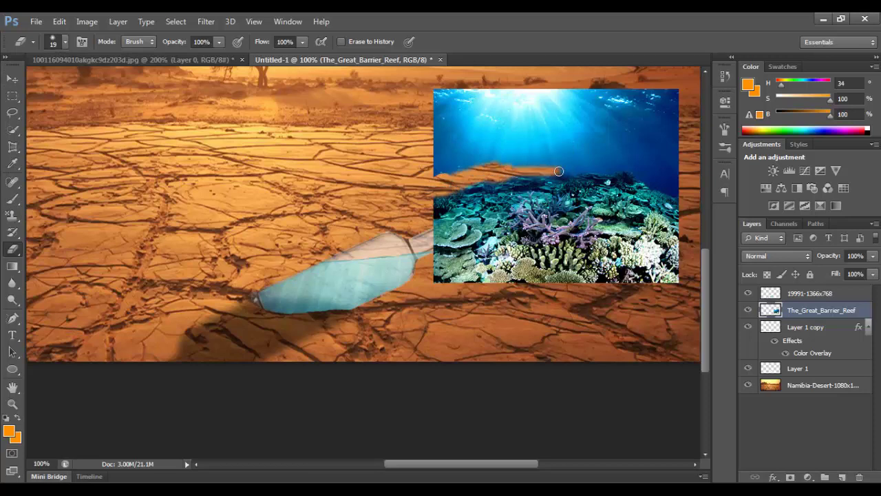
pyautogui.click(65, 42)
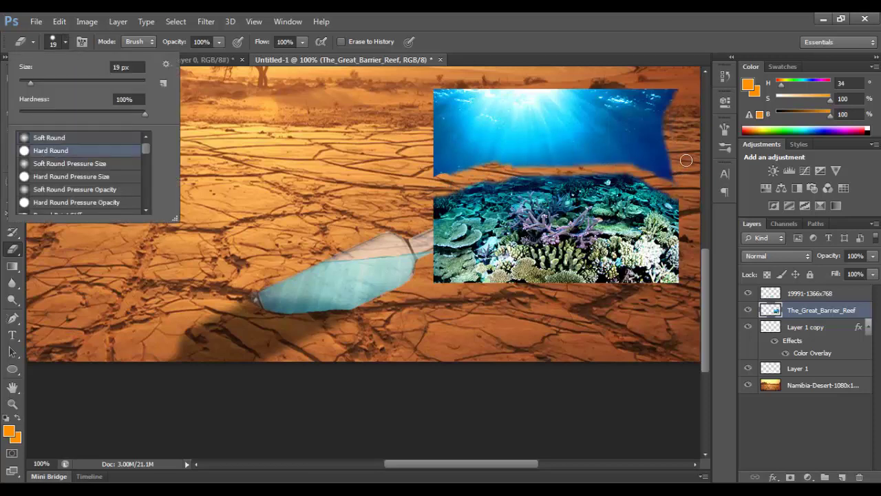
pyautogui.click(650, 169)
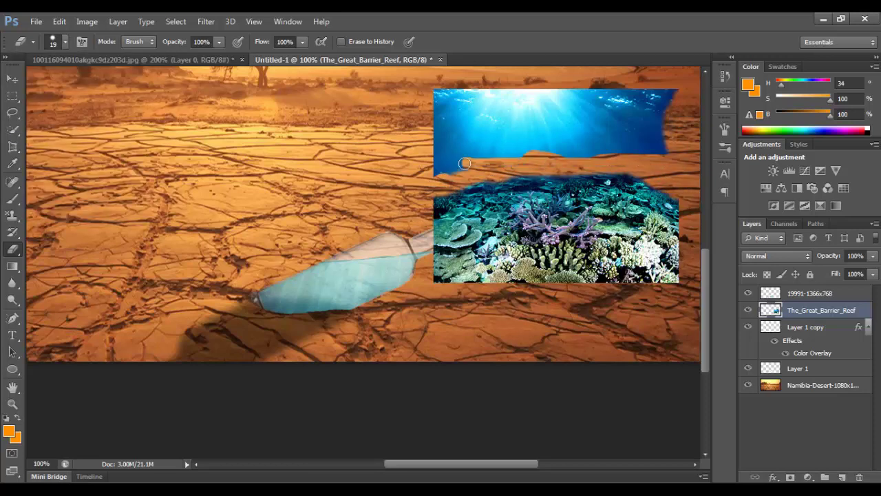
pyautogui.press('m')
pyautogui.moveTo(427, 83); pyautogui.dragTo(685, 155)
pyautogui.press('Delete')
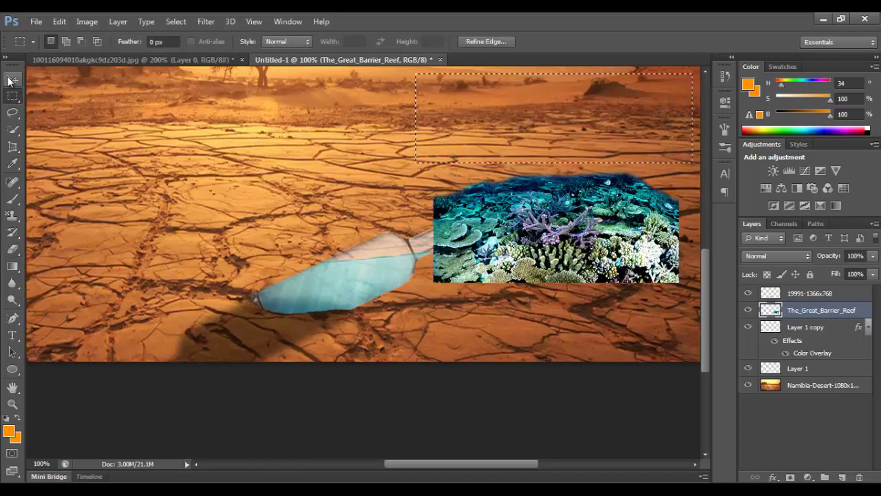
pyautogui.press('v')
pyautogui.moveTo(535, 222)
pyautogui.mouseDown()
pyautogui.moveTo(420, 258)
pyautogui.moveTo(534, 164)
pyautogui.mouseUp()
pyautogui.press('e')
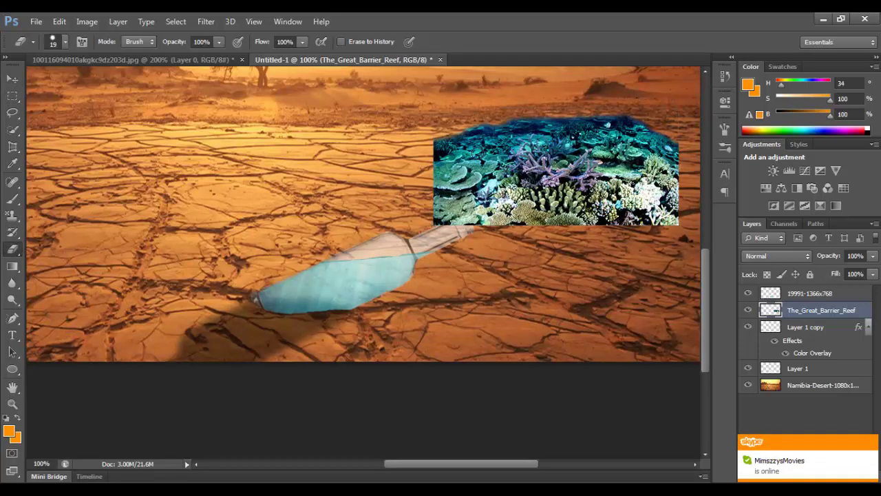
pyautogui.click(65, 41)
pyautogui.click(447, 230)
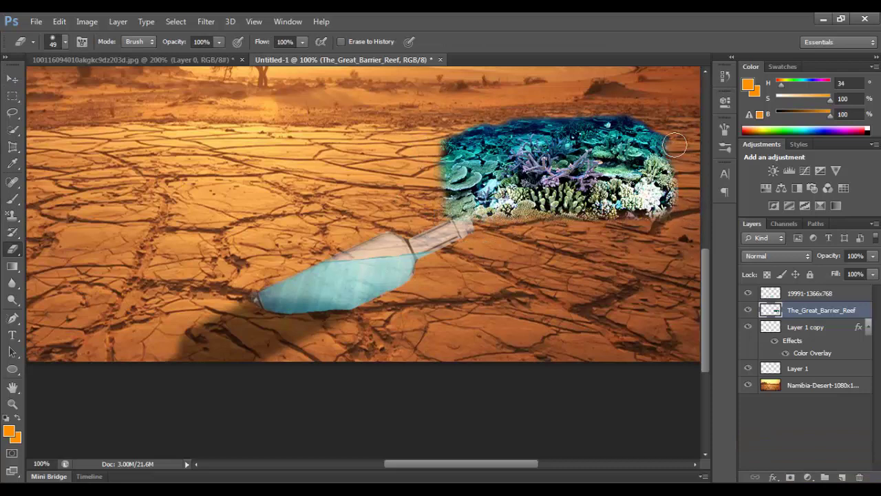
# Move the reef and shrink it to fit the bottle's lower part.
pyautogui.click(12, 79)
pyautogui.moveTo(558, 172); pyautogui.dragTo(344, 289)
pyautogui.hotkey('ctrl', 't')
pyautogui.moveTo(454, 252); pyautogui.dragTo(555, 216)
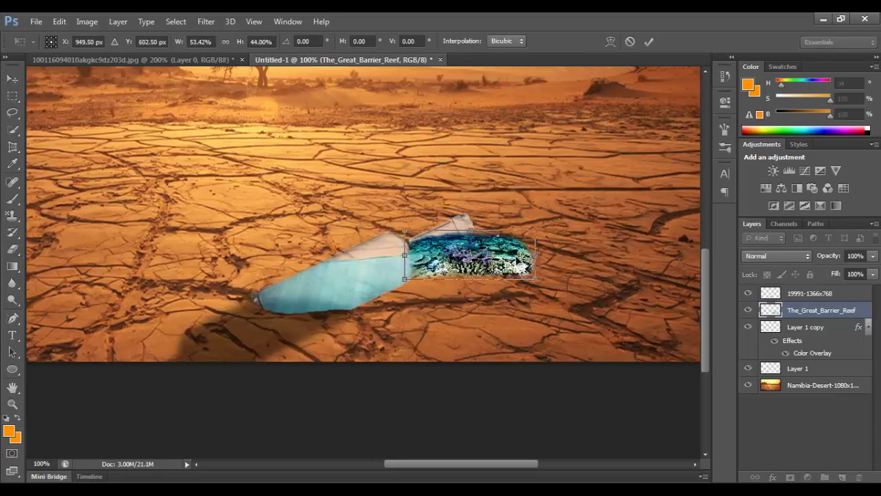
pyautogui.moveTo(482, 248)
pyautogui.mouseDown()
pyautogui.moveTo(369, 317)
pyautogui.moveTo(395, 311)
pyautogui.mouseUp()
# Erase the coral spilling past the bottle's lower edge.
pyautogui.hotkey('ctrl', '+')
pyautogui.hotkey('ctrl', '+')
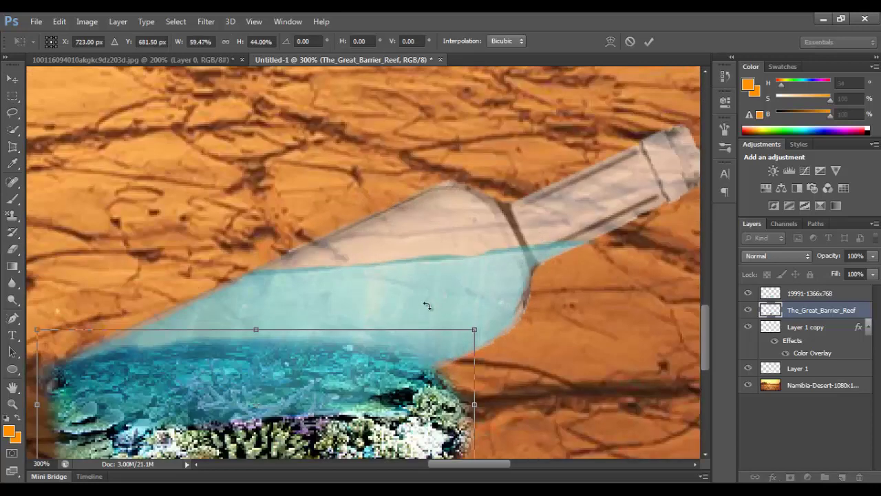
pyautogui.press('e')
pyautogui.click(381, 207)
pyautogui.scroll(-5, 414, 276)
pyautogui.moveTo(492, 275); pyautogui.dragTo(33, 248)
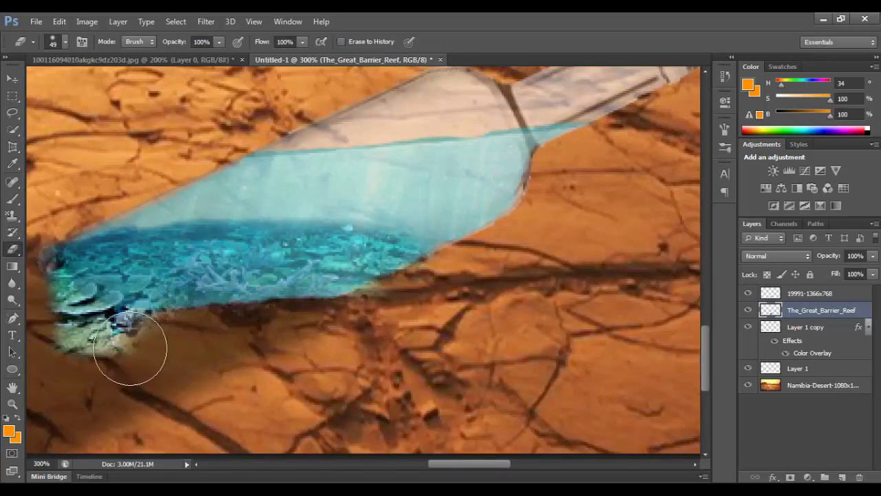
pyautogui.hotkey('ctrl', '-')
pyautogui.hotkey('ctrl', '-')
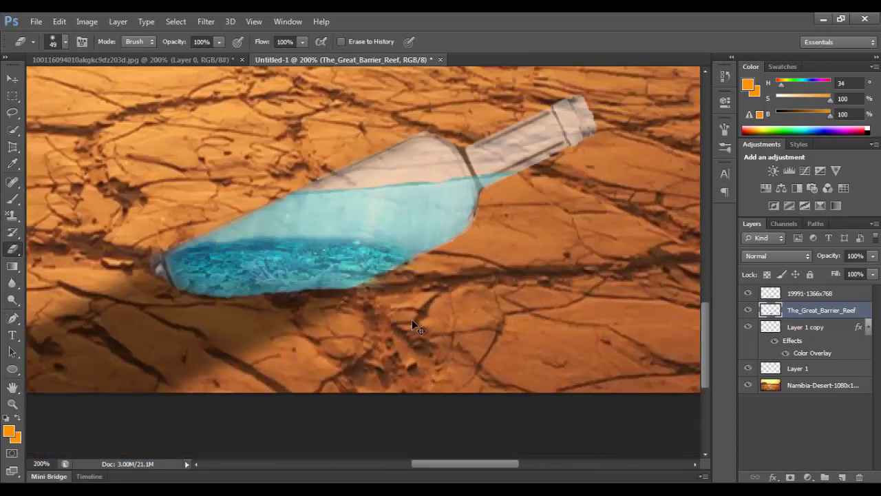
pyautogui.hotkey('ctrl', '+')
pyautogui.hotkey('ctrl', '+')
pyautogui.click(36, 21)
pyautogui.click(49, 231)
pyautogui.doubleClick(783, 197)
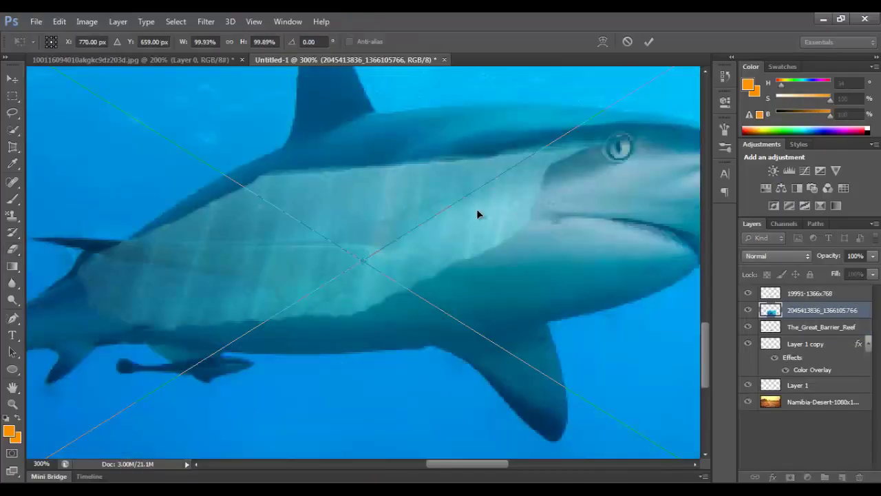
pyautogui.press('Return')
pyautogui.hotkey('ctrl', '-')
pyautogui.hotkey('ctrl', '-')
pyautogui.press('v')
pyautogui.moveTo(269, 219); pyautogui.dragTo(294, 141)
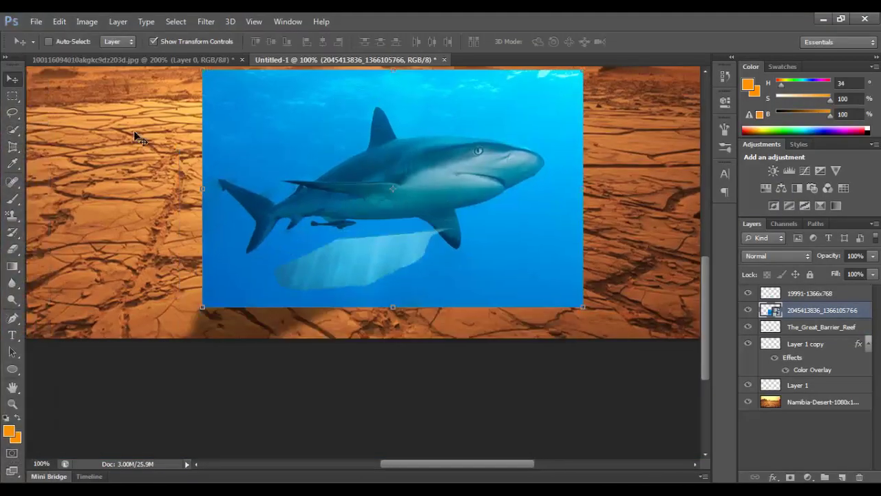
pyautogui.moveTo(422, 190); pyautogui.dragTo(485, 172)
# Quick-select the shark and delete its blue ocean background.
pyautogui.press('w')
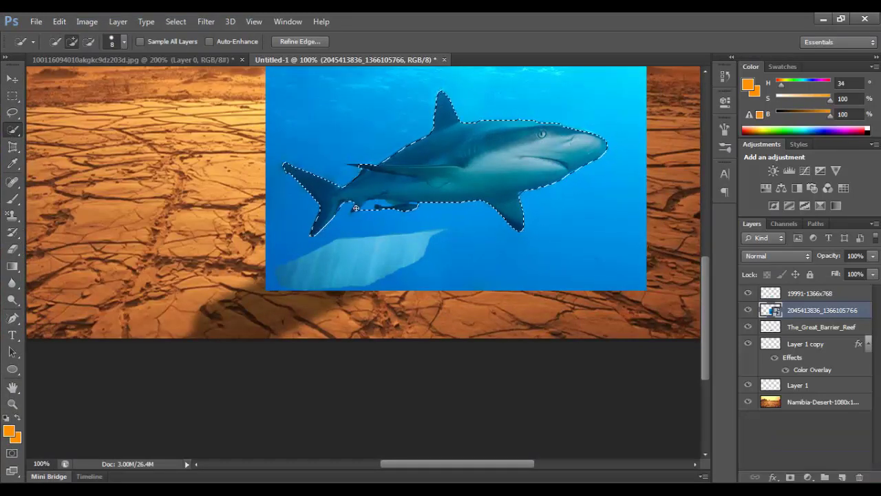
pyautogui.hotkey('ctrl', 'shift', 'i')
pyautogui.click(59, 21)
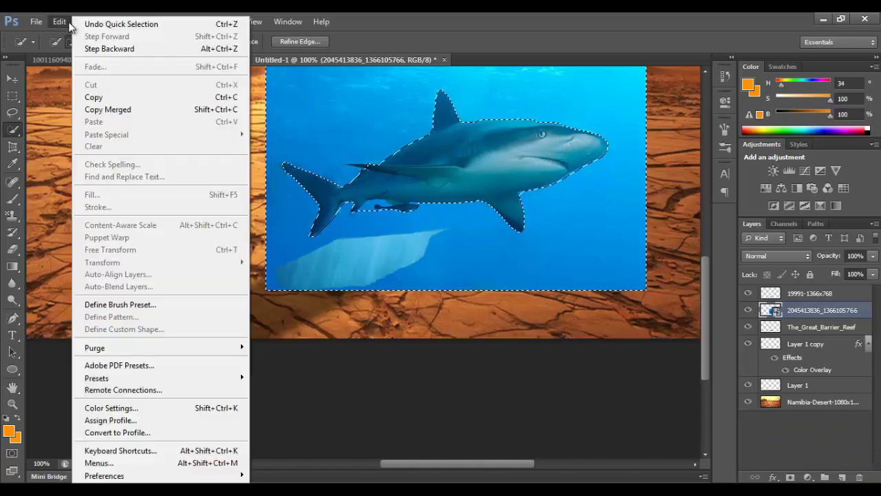
pyautogui.click(103, 25)
pyautogui.hotkey('ctrl', '-')
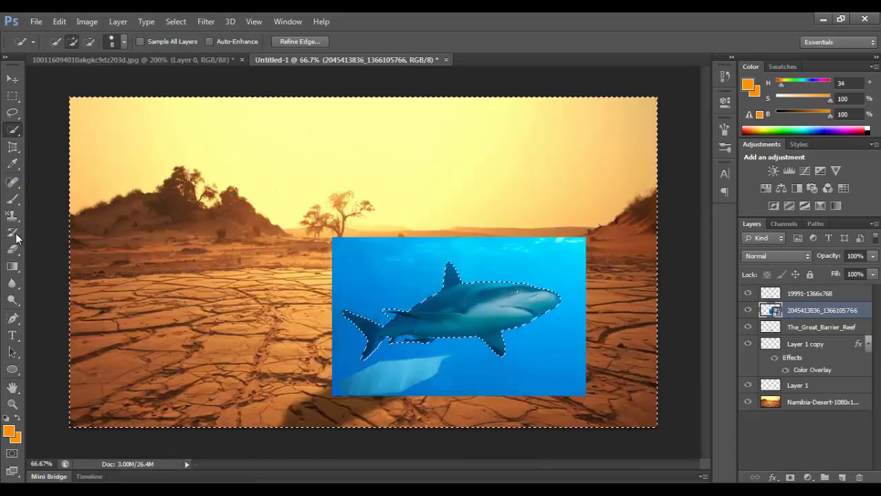
pyautogui.hotkey('ctrl', 'shift', 'i')
pyautogui.press('Delete')
pyautogui.press('v')
pyautogui.moveTo(499, 322); pyautogui.dragTo(466, 316)
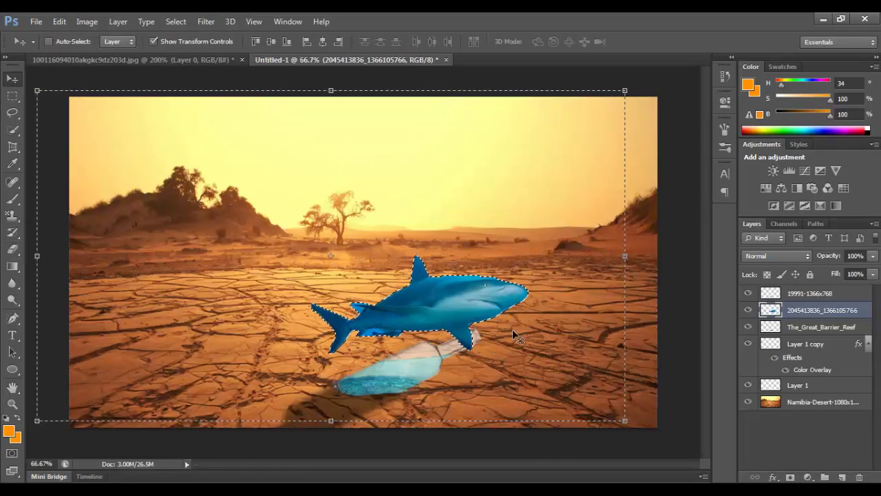
# Shrink the shark to about a quarter size inside the bottle, then duplicate it and move the copy left.
pyautogui.hotkey('ctrl', 'd')
pyautogui.moveTo(513, 335)
pyautogui.mouseDown()
pyautogui.moveTo(325, 387)
pyautogui.moveTo(413, 366)
pyautogui.mouseUp()
pyautogui.hotkey('ctrl', '+')
pyautogui.hotkey('ctrl', '+')
pyautogui.press('Return')
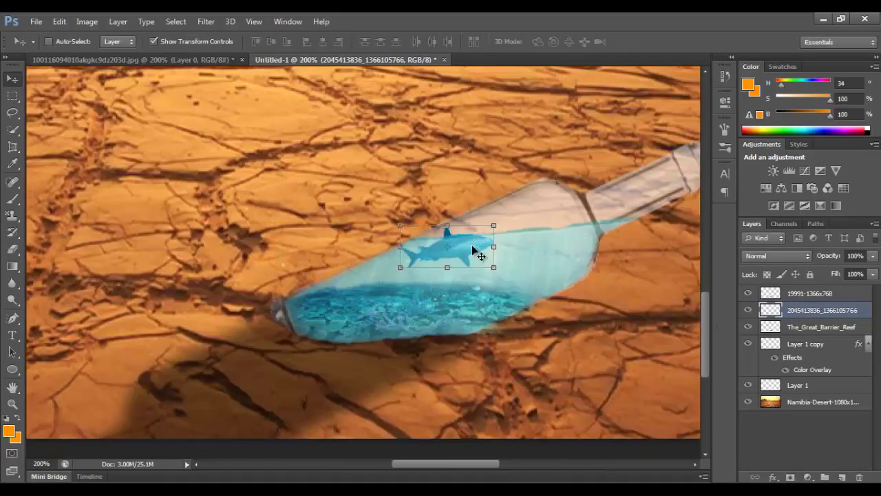
pyautogui.press('m')
pyautogui.scroll(10, 475, 251)
pyautogui.hotkey('ctrl', 'j')
pyautogui.scroll(-8, 622, 284)
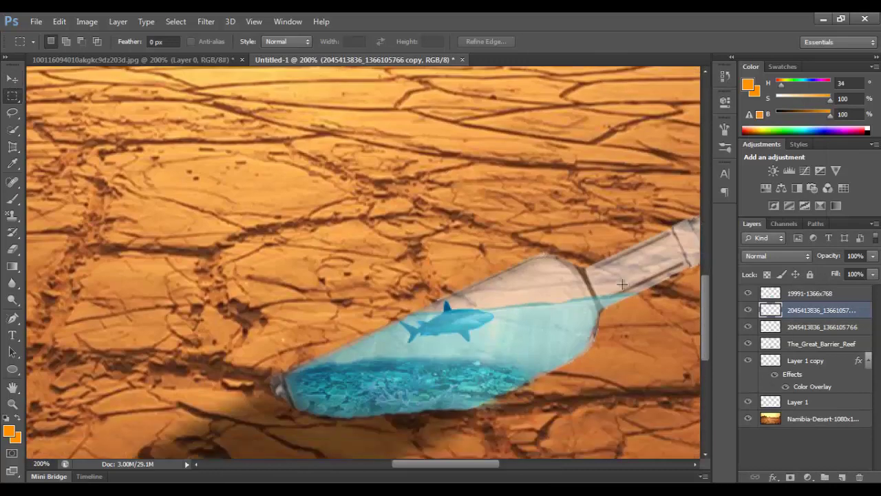
pyautogui.press('v')
pyautogui.moveTo(447, 322); pyautogui.dragTo(308, 268)
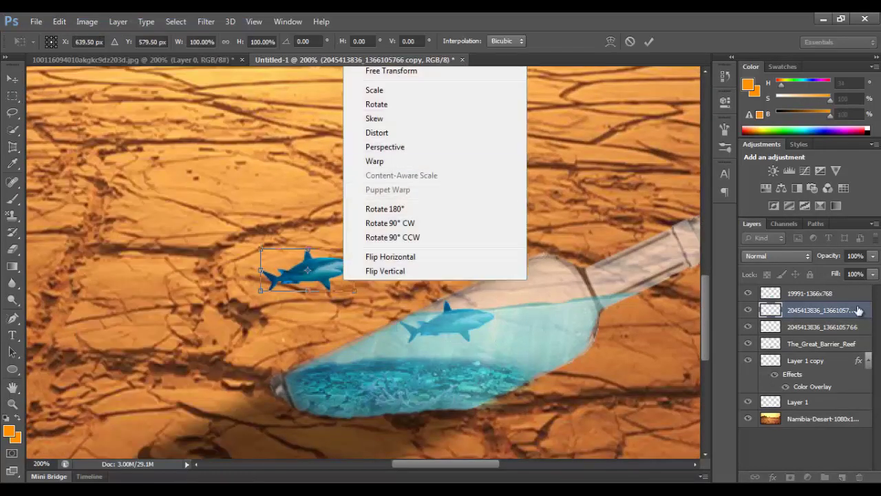
# Give the shark copy a black Color Overlay and lower its opacity to 48%.
pyautogui.doubleClick(840, 316)
pyautogui.click(566, 331)
pyautogui.click(791, 221)
pyautogui.click(358, 417)
pyautogui.click(622, 234)
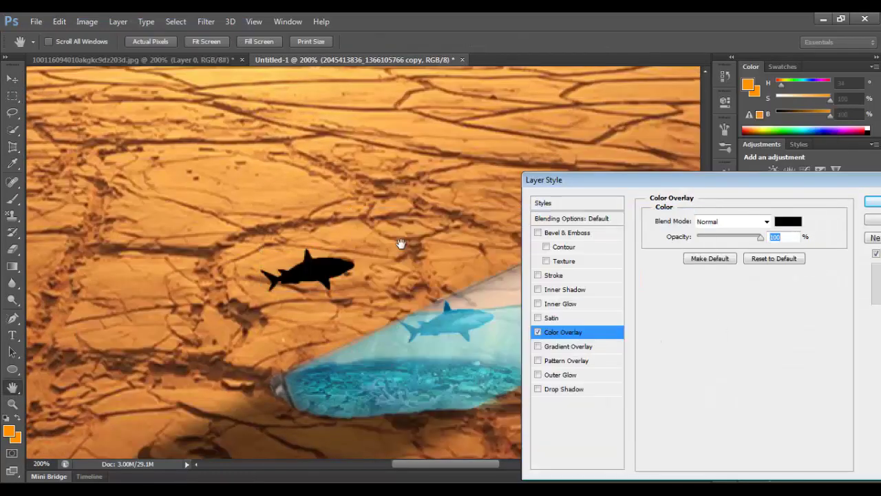
pyautogui.moveTo(551, 180); pyautogui.dragTo(451, 180)
pyautogui.click(797, 203)
pyautogui.moveTo(873, 255); pyautogui.dragTo(842, 270)
# Flip the shark copy vertically and rotate it to lie below the bottle.
pyautogui.moveTo(307, 245); pyautogui.dragTo(303, 407)
pyautogui.scroll(-3, 303, 386)
pyautogui.moveTo(303, 358); pyautogui.dragTo(260, 383)
pyautogui.press('Return')
# Apply a 3.0-pixel Gaussian Blur to the shark shadow.
pyautogui.click(206, 22)
pyautogui.moveTo(212, 152)
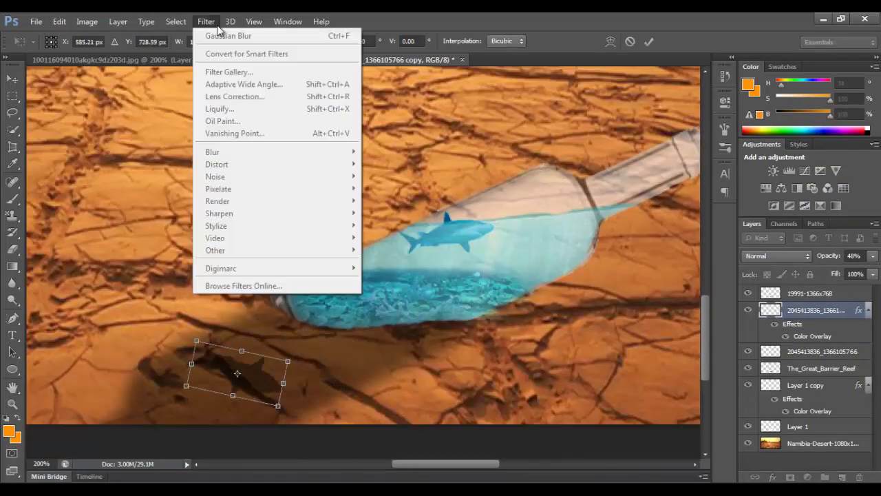
pyautogui.click(406, 243)
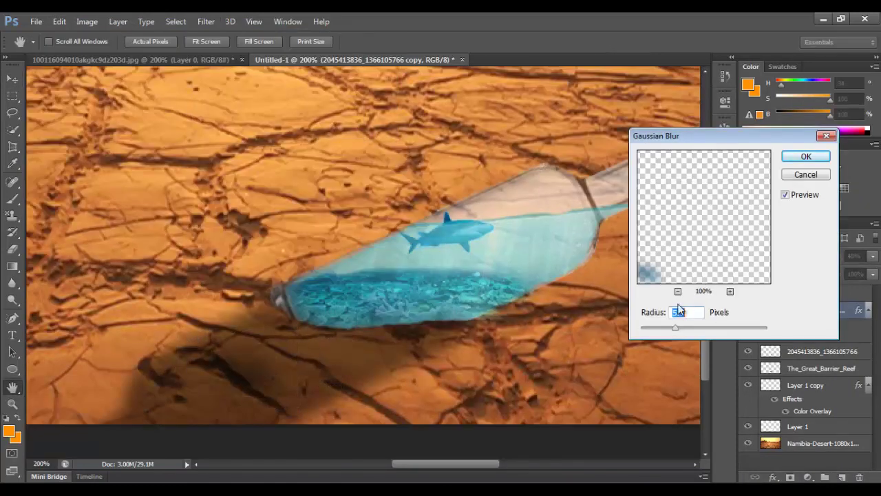
pyautogui.press('Return')
pyautogui.click(230, 22)
pyautogui.press('Escape')
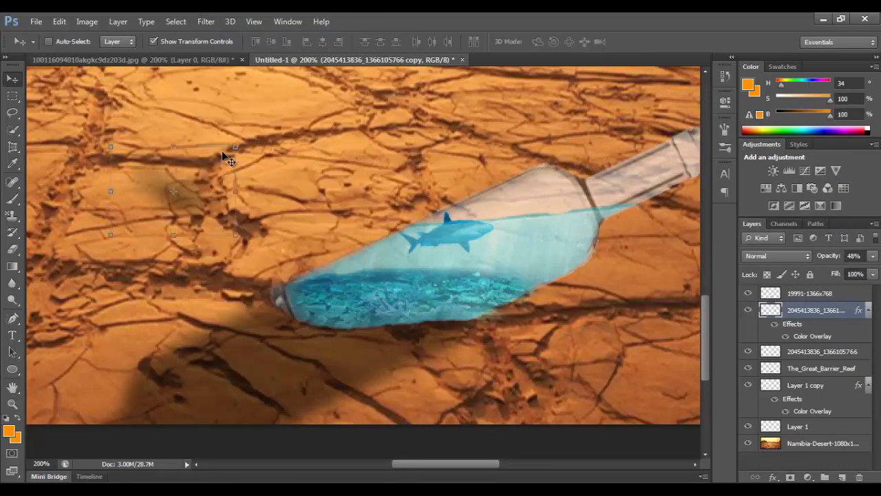
pyautogui.hotkey('ctrl', 'z')
pyautogui.click(206, 21)
pyautogui.click(404, 245)
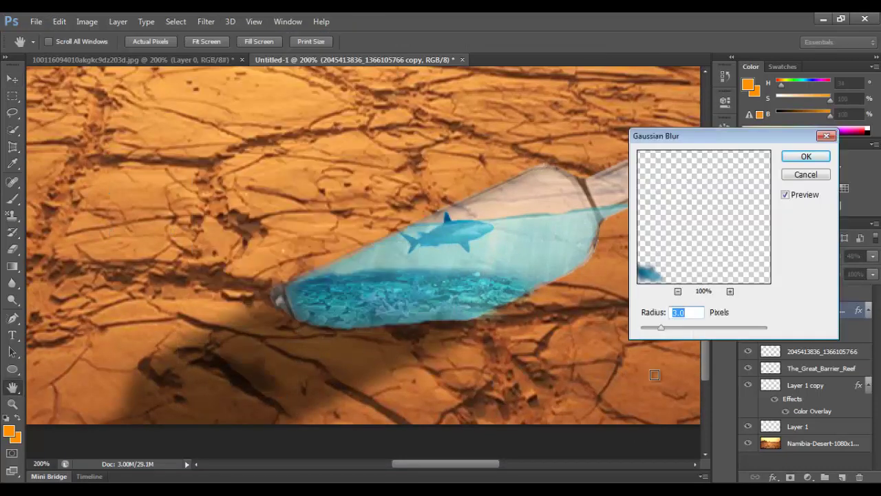
pyautogui.press('Return')
# Duplicate the 19991-1366x768 layer and transform the copy into a flattened shadow below the bottle.
pyautogui.press('m')
pyautogui.click(823, 353)
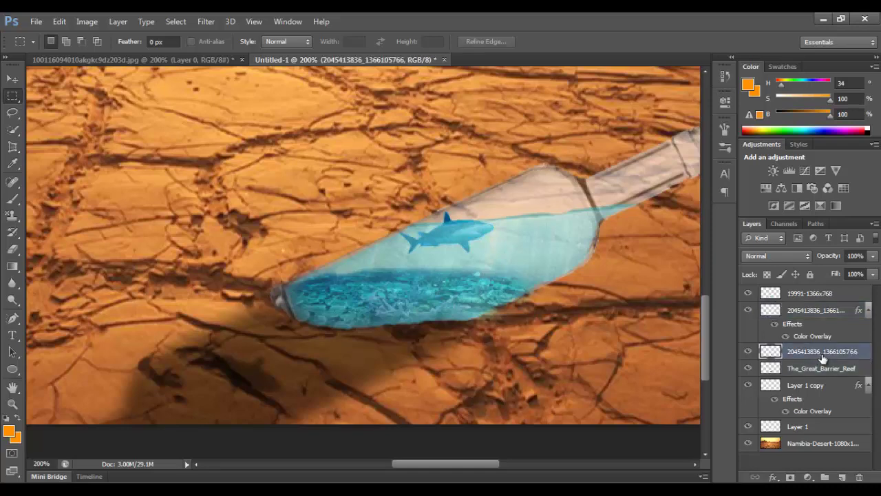
pyautogui.click(844, 295)
pyautogui.hotkey('ctrl', 'j')
pyautogui.press('v')
pyautogui.press('5')
pyautogui.press('6')
pyautogui.hotkey('ctrl', '0')
pyautogui.moveTo(454, 268)
pyautogui.mouseDown()
pyautogui.moveTo(246, 264)
pyautogui.moveTo(269, 338)
pyautogui.moveTo(371, 403)
pyautogui.mouseUp()
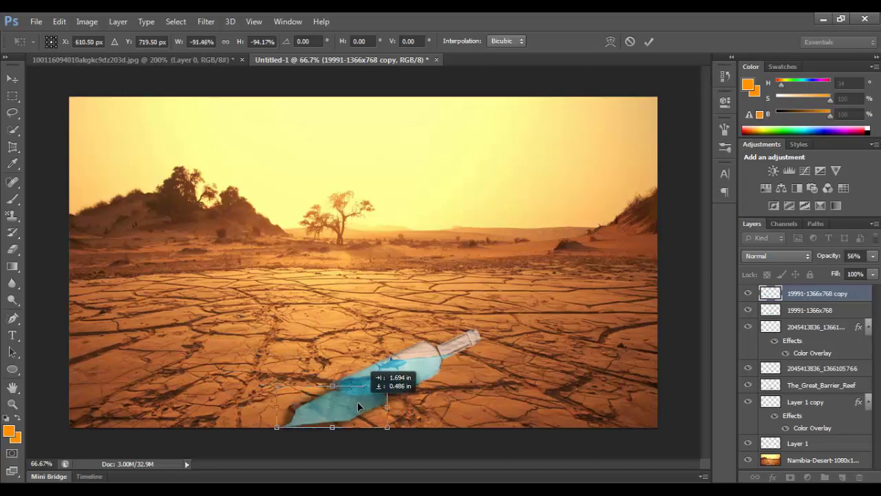
pyautogui.moveTo(370, 403); pyautogui.dragTo(376, 396)
pyautogui.click(206, 22)
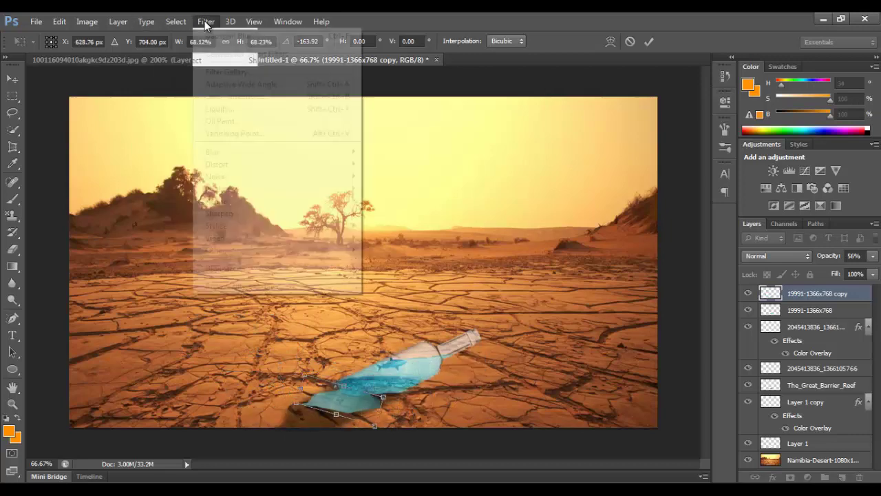
pyautogui.press('Return')
# Apply a Gaussian Blur to the shadow copy.
pyautogui.click(206, 22)
pyautogui.click(395, 241)
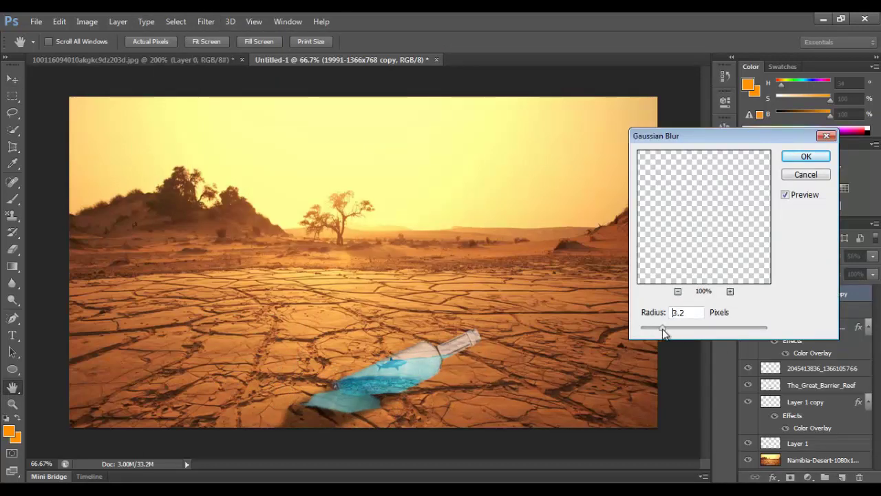
pyautogui.click(806, 157)
# Give the shadow a black Color Overlay and rotate it about -15 degrees.
pyautogui.doubleClick(854, 294)
pyautogui.click(467, 332)
pyautogui.click(693, 222)
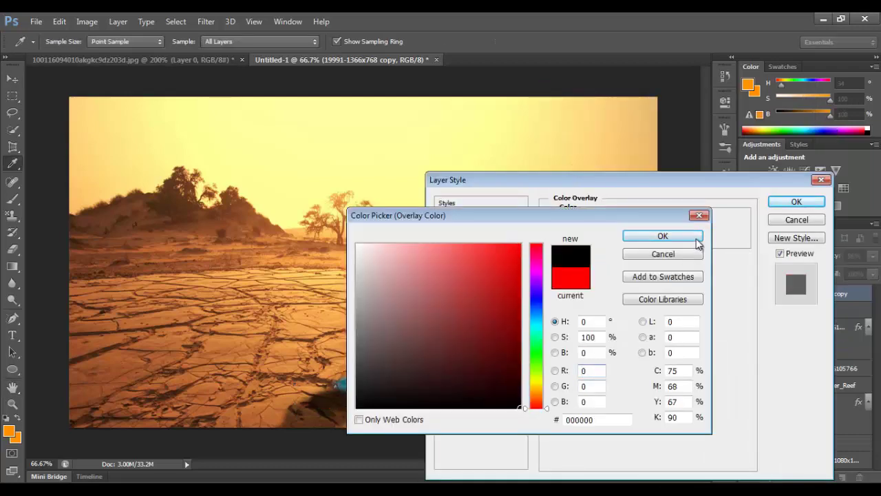
pyautogui.click(659, 234)
pyautogui.click(797, 201)
pyautogui.moveTo(344, 418); pyautogui.dragTo(343, 424)
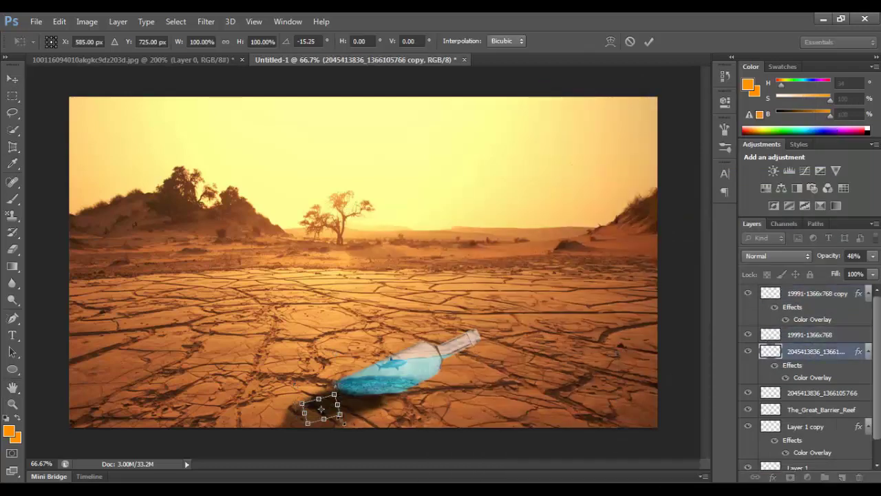
pyautogui.press('Return')
# Reselect the 19991-1366x768 layer and begin placing an image file with File > Place.
pyautogui.press('m')
pyautogui.click(809, 334)
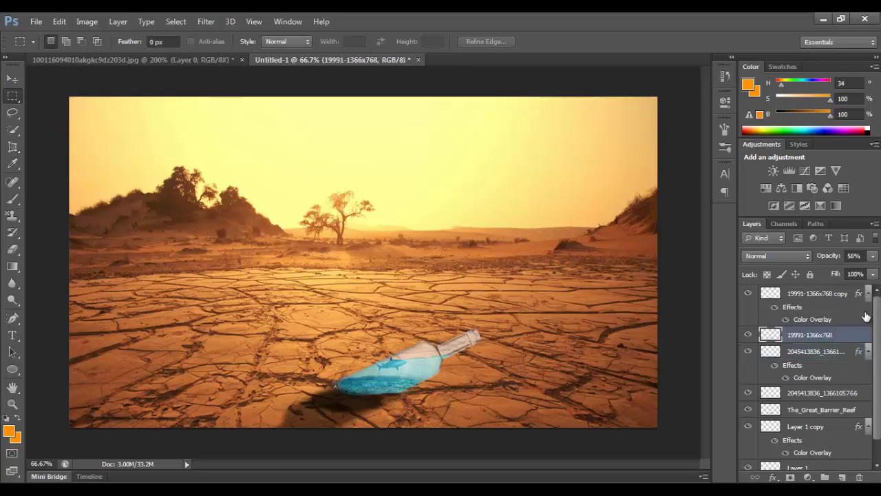
pyautogui.click(36, 21)
pyautogui.click(50, 232)
pyautogui.scroll(5, 441, 228)
# Browse picture folders in the Place dialog, then cancel without placing a file.
pyautogui.click(267, 44)
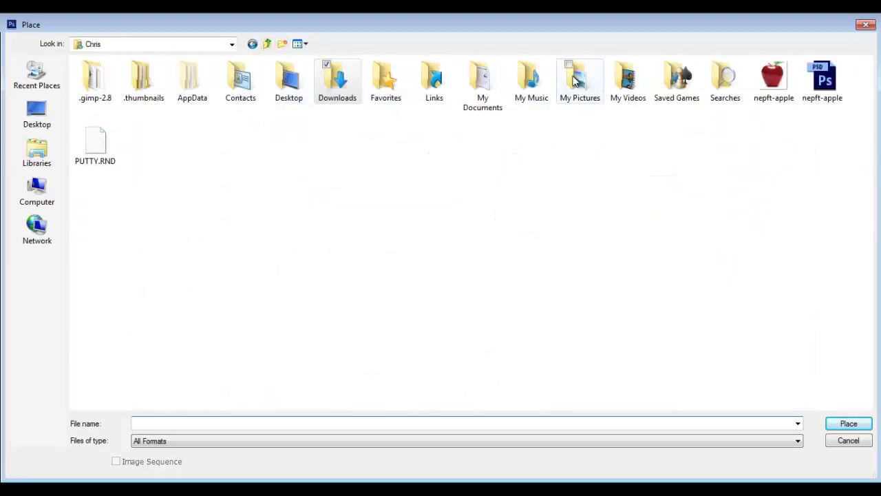
pyautogui.doubleClick(579, 83)
pyautogui.doubleClick(240, 289)
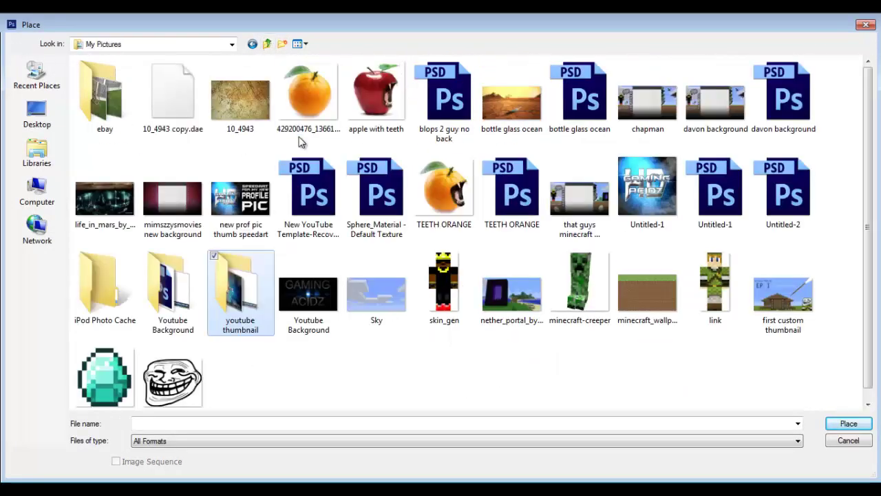
pyautogui.doubleClick(196, 298)
pyautogui.click(268, 44)
pyautogui.press('Escape')
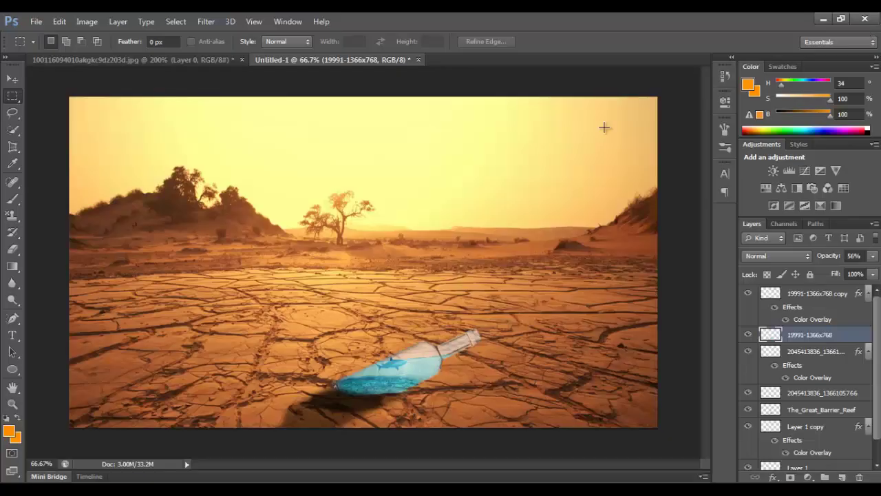
# Try an Inner Shadow in a layer's Blending Options, then cancel.
pyautogui.rightClick(857, 334)
pyautogui.click(590, 87)
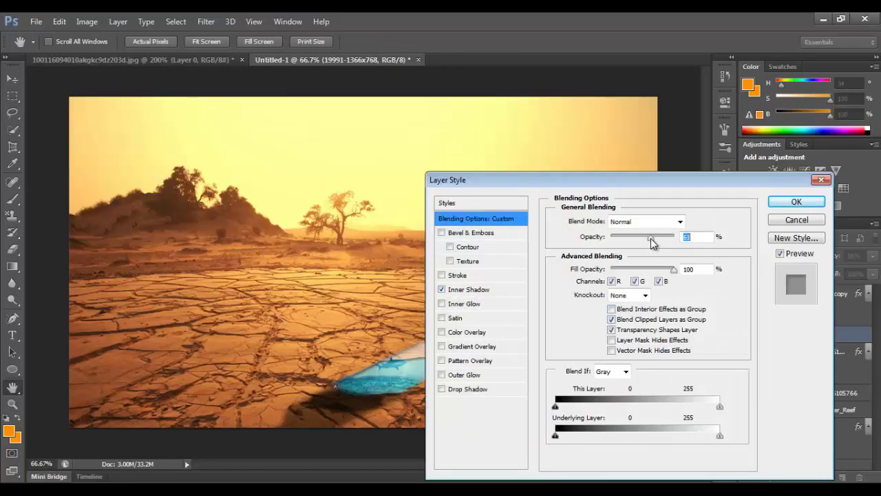
pyautogui.press('Escape')
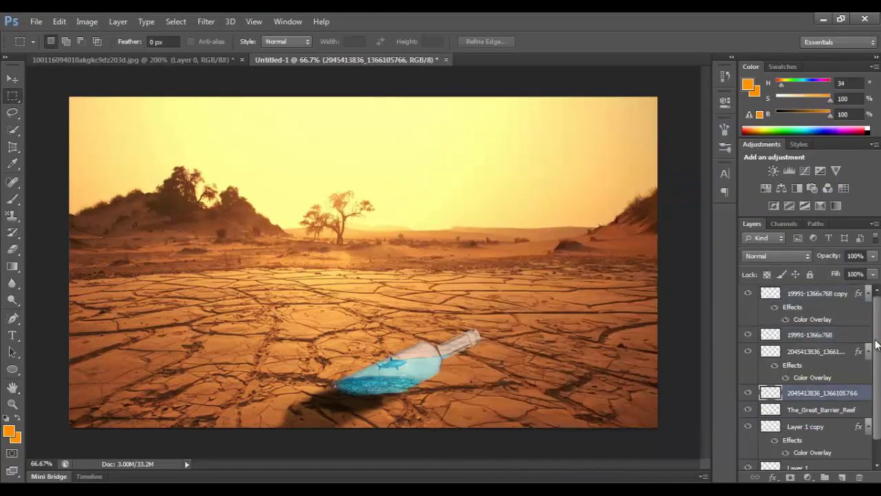
pyautogui.rightClick(847, 330)
pyautogui.click(590, 84)
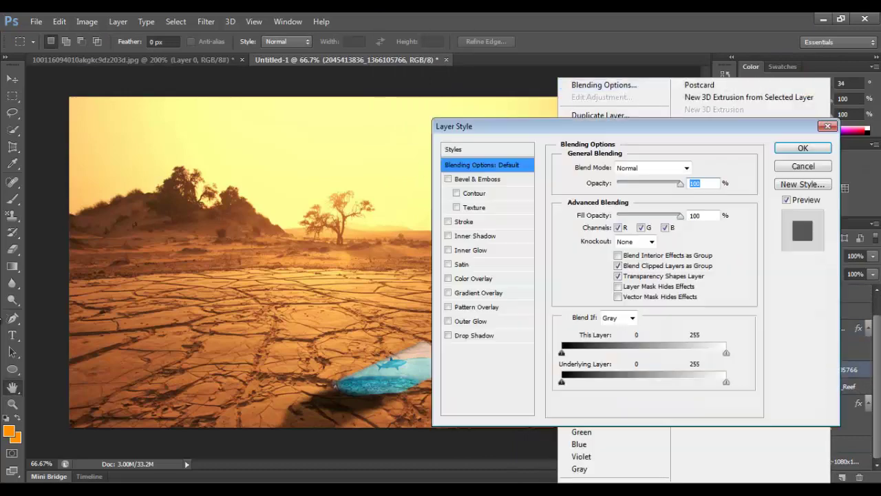
pyautogui.click(462, 239)
pyautogui.click(807, 171)
# Give Layer 1 an Inner Shadow effect (Multiply, 50% opacity, 14 px distance).
pyautogui.click(812, 402)
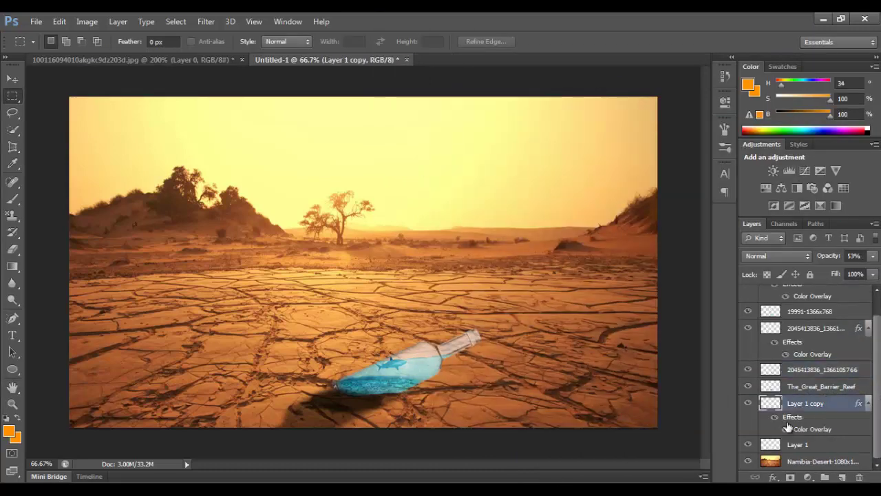
pyautogui.rightClick(799, 445)
pyautogui.click(682, 51)
pyautogui.click(497, 239)
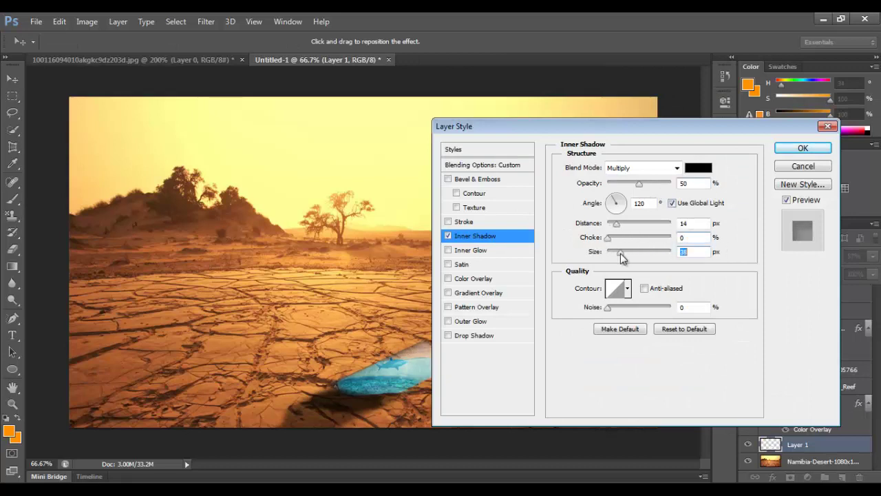
pyautogui.click(803, 148)
pyautogui.press('b')
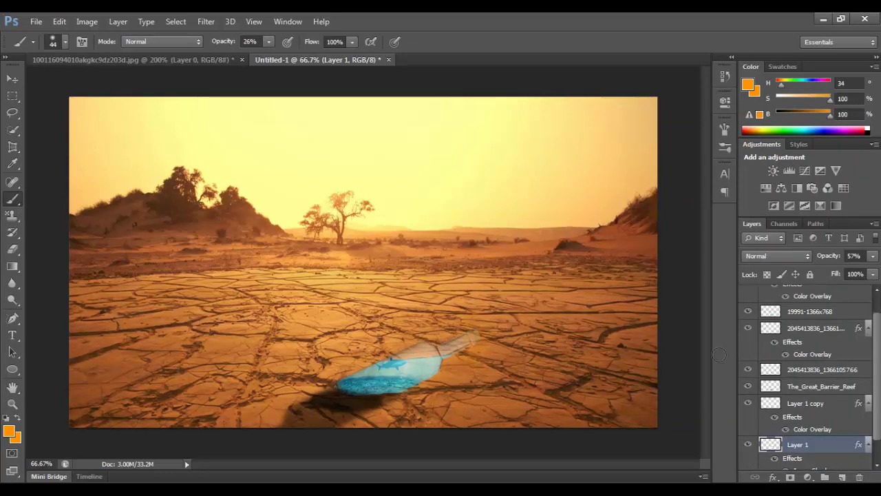
pyautogui.click(820, 369)
pyautogui.rightClick(819, 369)
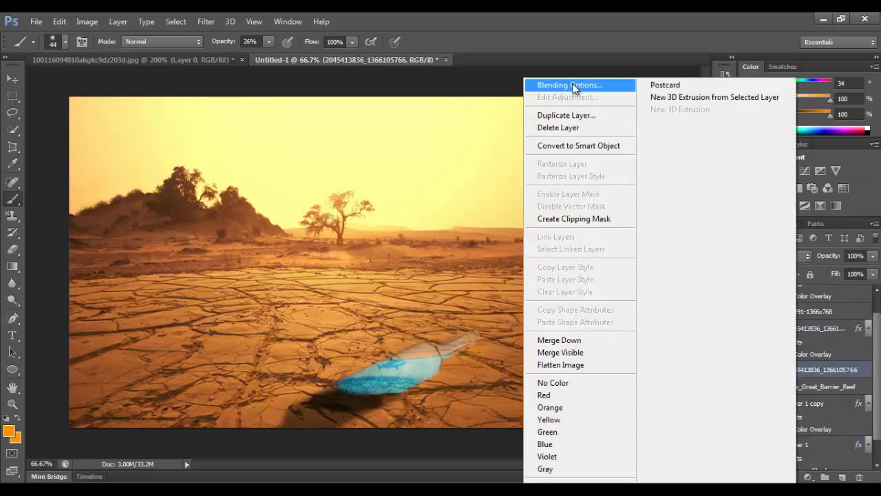
pyautogui.click(568, 85)
pyautogui.moveTo(680, 184); pyautogui.dragTo(660, 184)
pyautogui.click(802, 148)
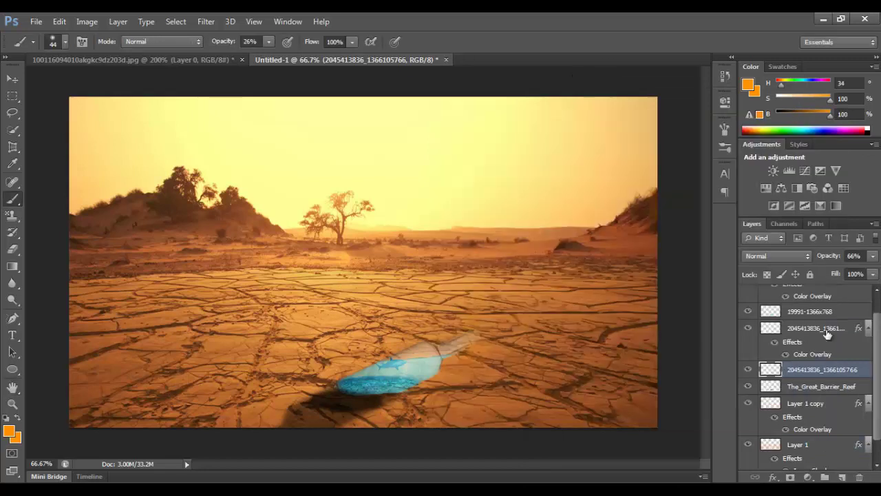
# Select the 19991-1366x768 layer and open its context menu.
pyautogui.scroll(-1, 878, 372)
pyautogui.click(812, 304)
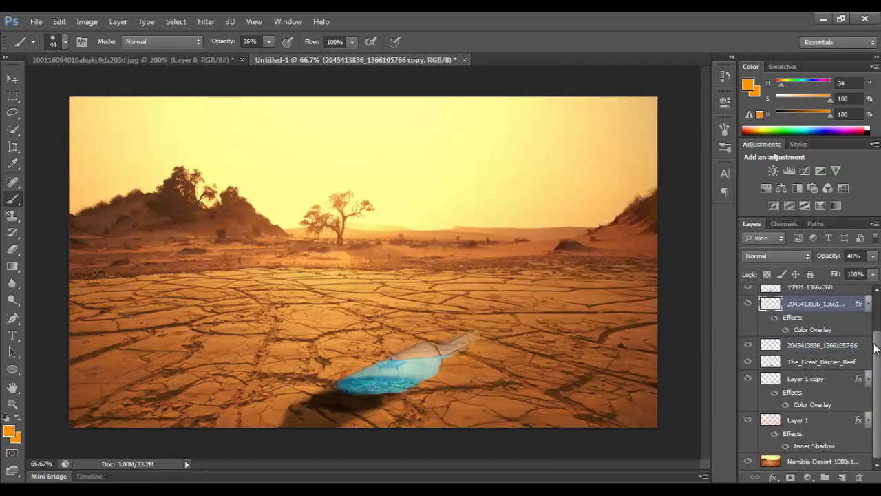
pyautogui.scroll(1, 816, 335)
pyautogui.click(816, 334)
pyautogui.rightClick(798, 300)
# Fade the 19991-1366x768 layer to 39% opacity and bring up the Place dialog.
pyautogui.click(872, 255)
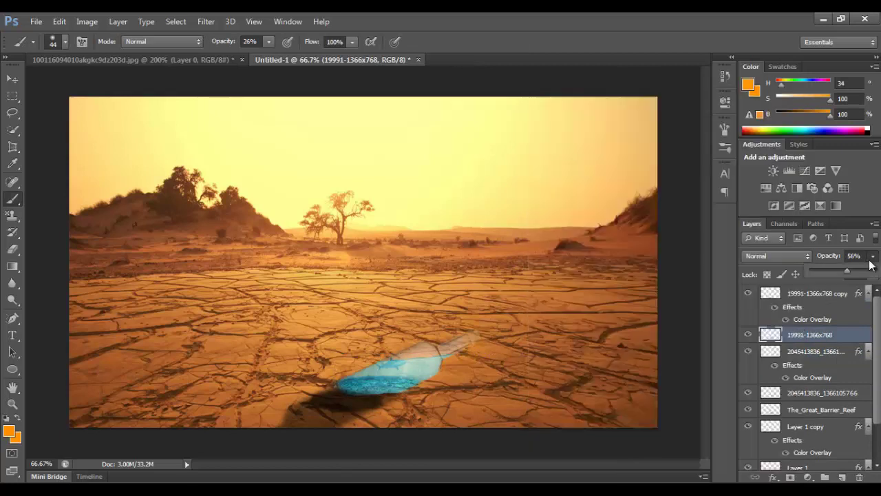
pyautogui.moveTo(872, 256); pyautogui.dragTo(836, 273)
pyautogui.click(36, 21)
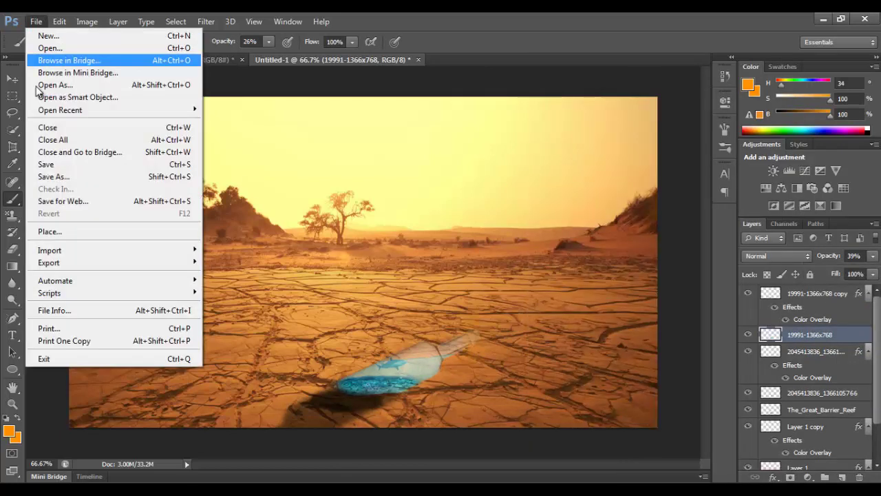
pyautogui.click(43, 230)
# Browse through My Pictures and the Youtube Background folder in the Place dialog.
pyautogui.scroll(-5, 858, 217)
pyautogui.scroll(-5, 857, 218)
pyautogui.scroll(-5, 850, 267)
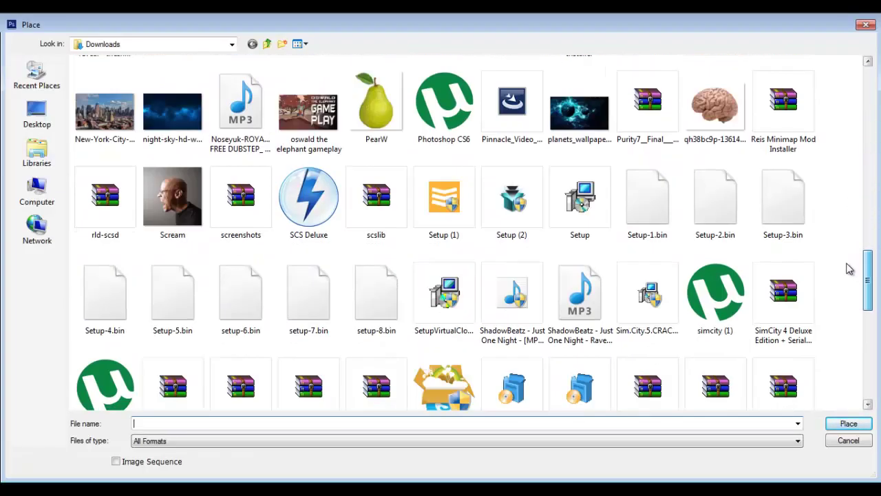
pyautogui.scroll(-5, 850, 289)
pyautogui.scroll(-10, 849, 289)
pyautogui.scroll(20, 158, 76)
pyautogui.click(268, 43)
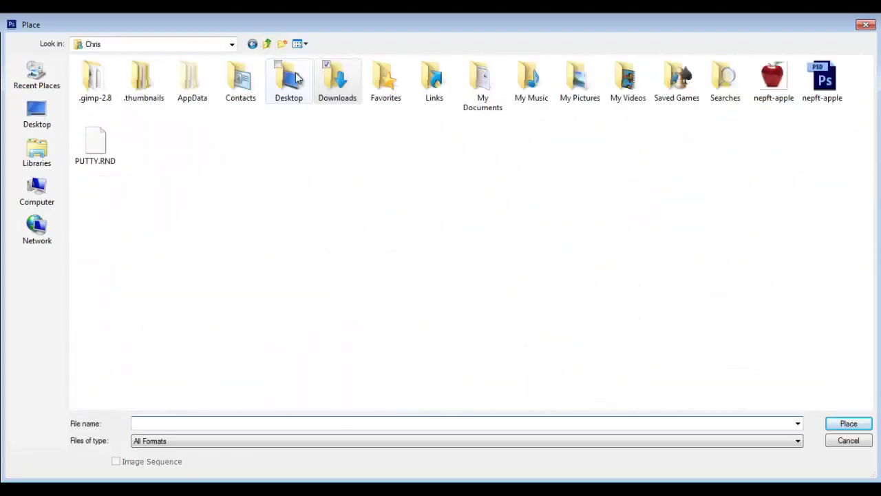
pyautogui.doubleClick(578, 81)
pyautogui.doubleClick(167, 344)
pyautogui.scroll(-3, 413, 158)
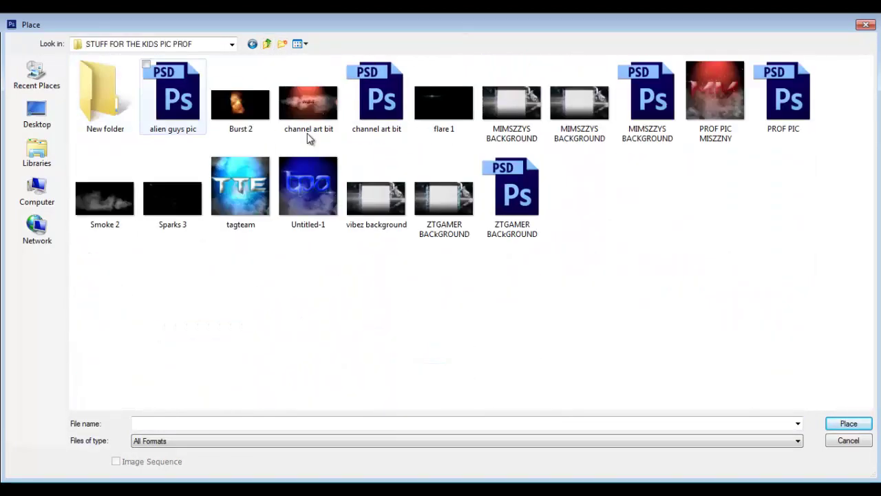
pyautogui.click(272, 45)
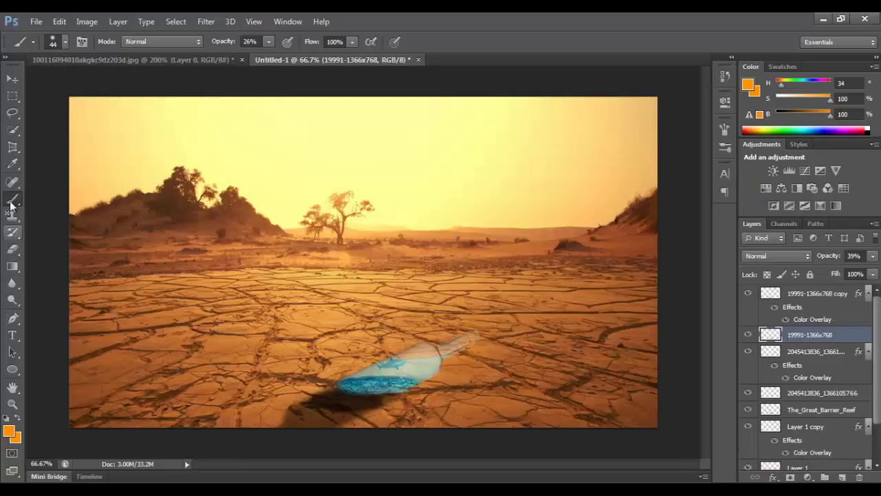
# Set the foreground colour to yellow (hue 61) and raise the layer opacity to 63%.
pyautogui.click(10, 431)
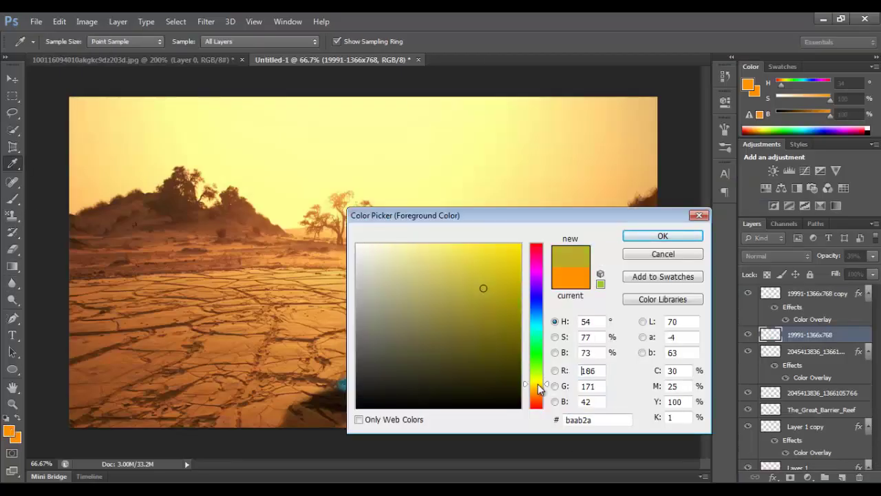
pyautogui.moveTo(535, 383); pyautogui.dragTo(535, 376)
pyautogui.click(634, 234)
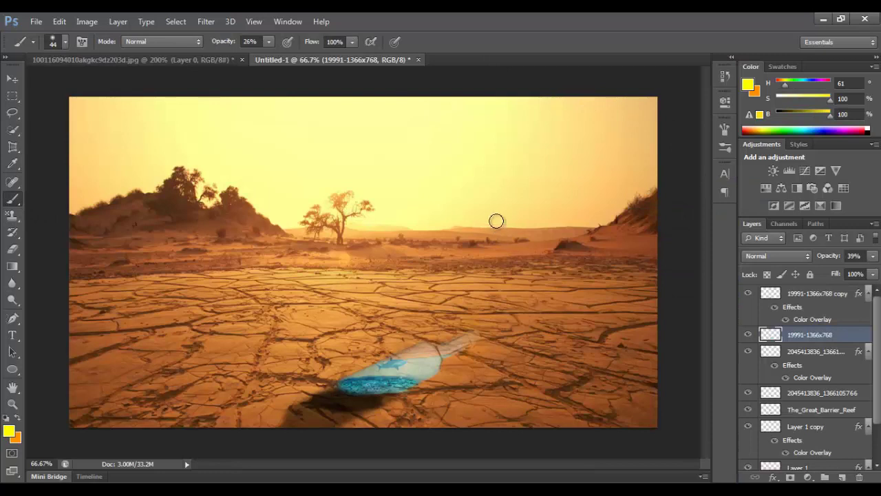
pyautogui.click(872, 255)
pyautogui.moveTo(840, 269); pyautogui.dragTo(851, 268)
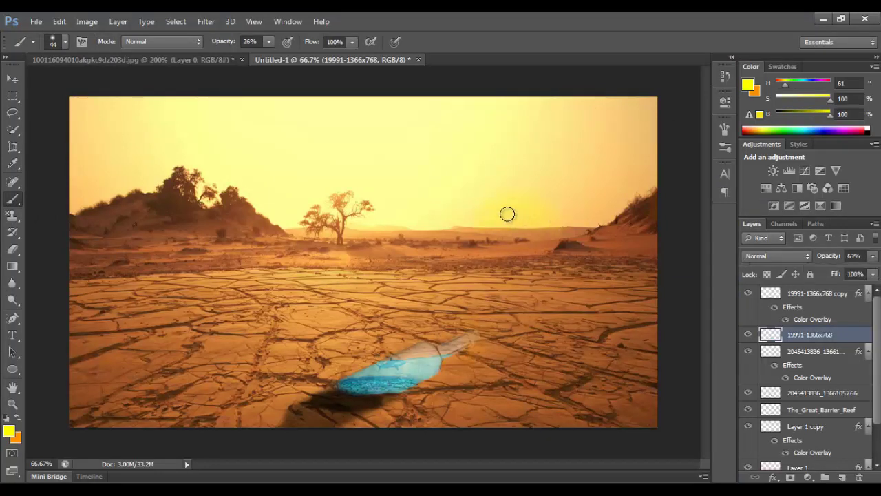
# Step backward to undo the last yellow brush stroke and switch to the Eraser.
pyautogui.click(59, 21)
pyautogui.click(158, 49)
pyautogui.press('e')
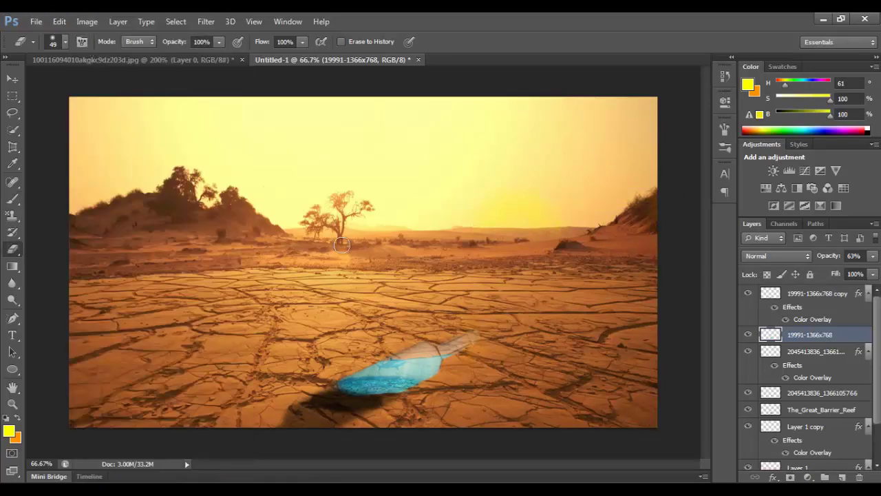
pyautogui.click(36, 21)
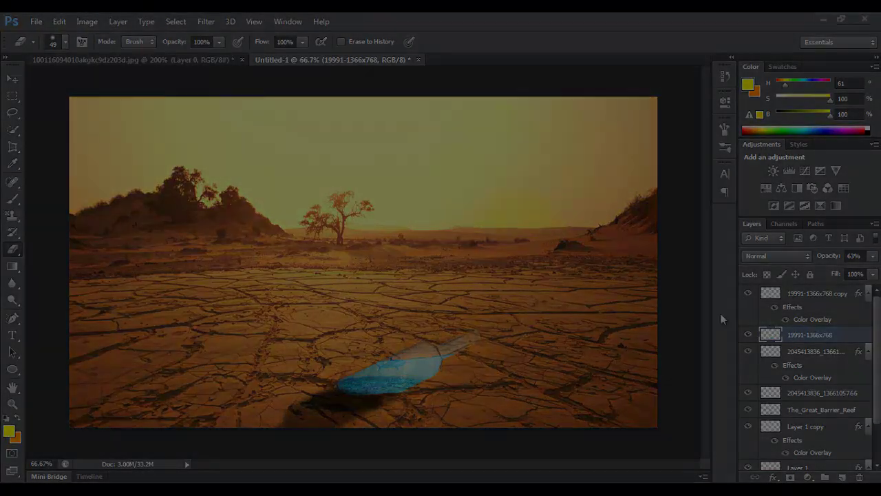